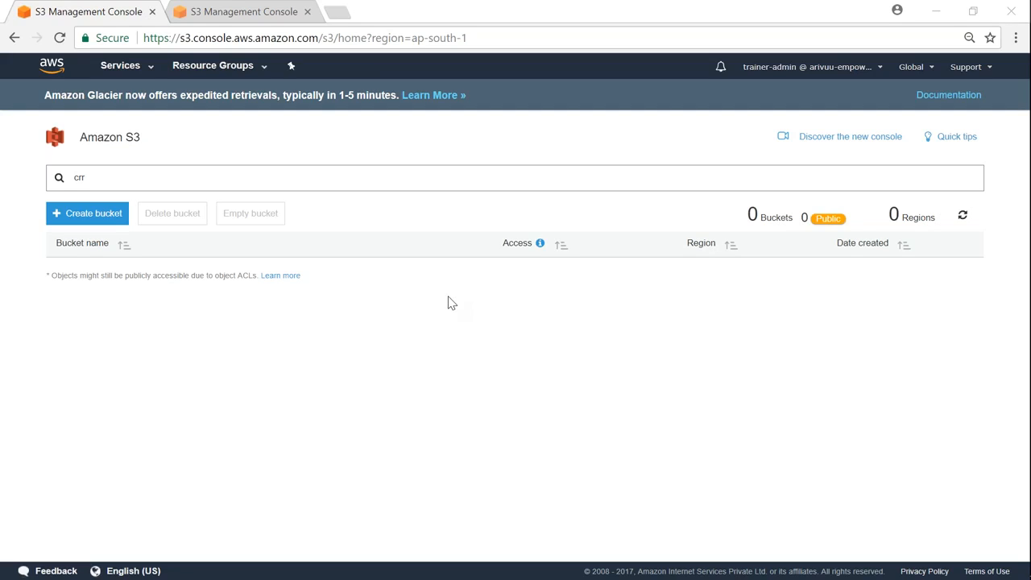
# Start a new bucket named crr-source-bkt in the Asia Pacific (Mumbai) region and proceed to its properties.
pyautogui.click(122, 213)
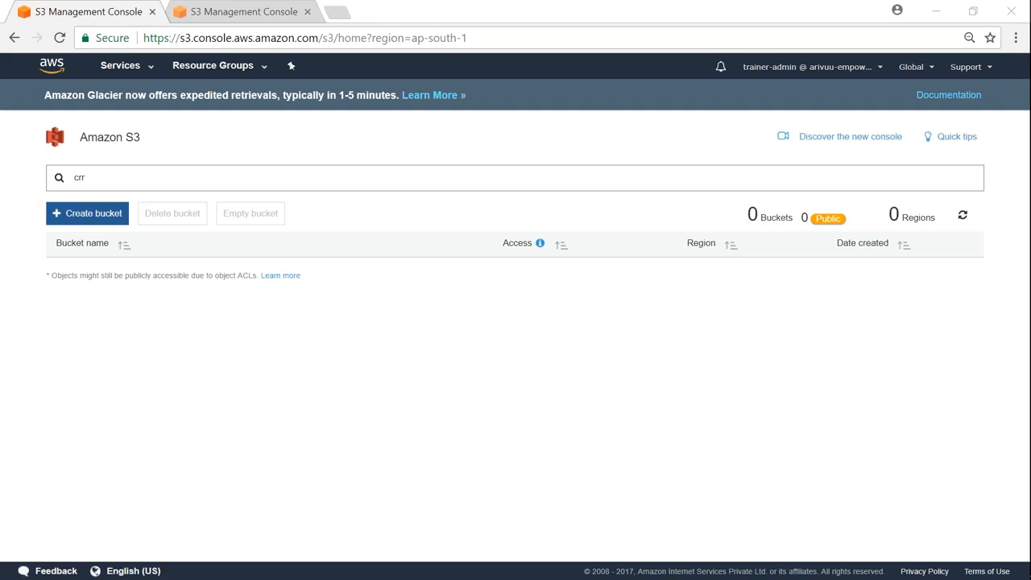
pyautogui.click(103, 220)
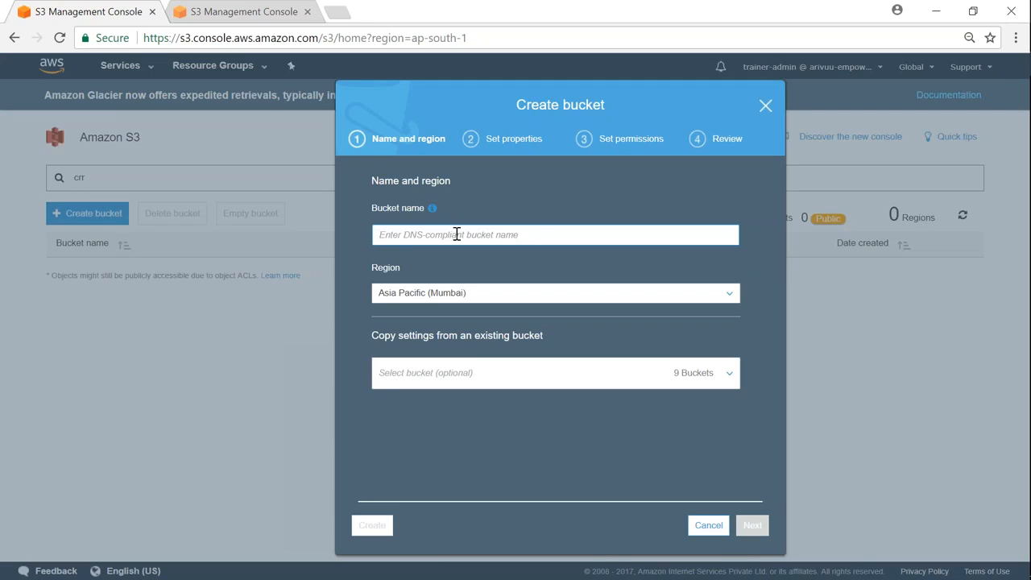
pyautogui.write('crr-source-bkt')
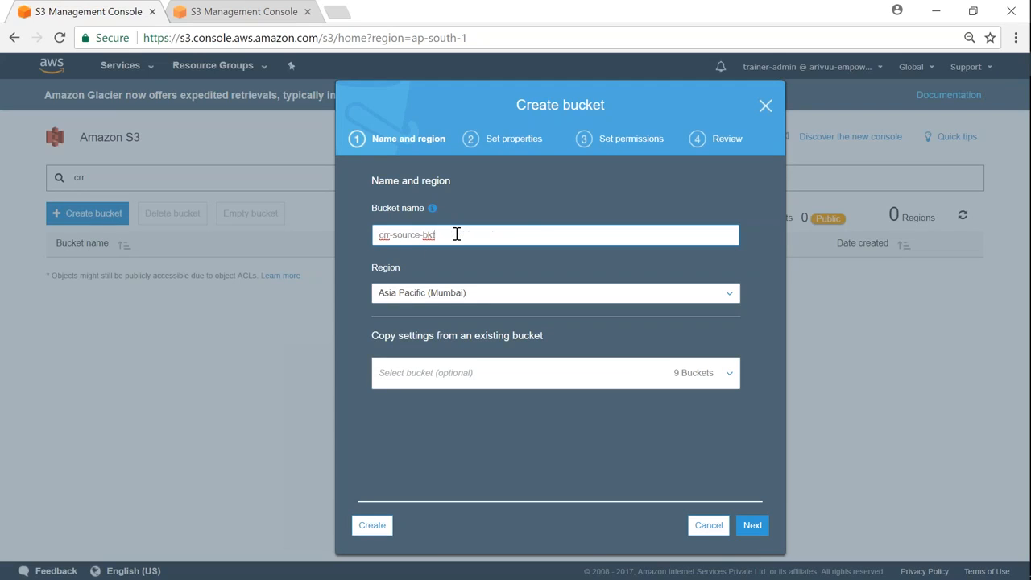
pyautogui.click(754, 526)
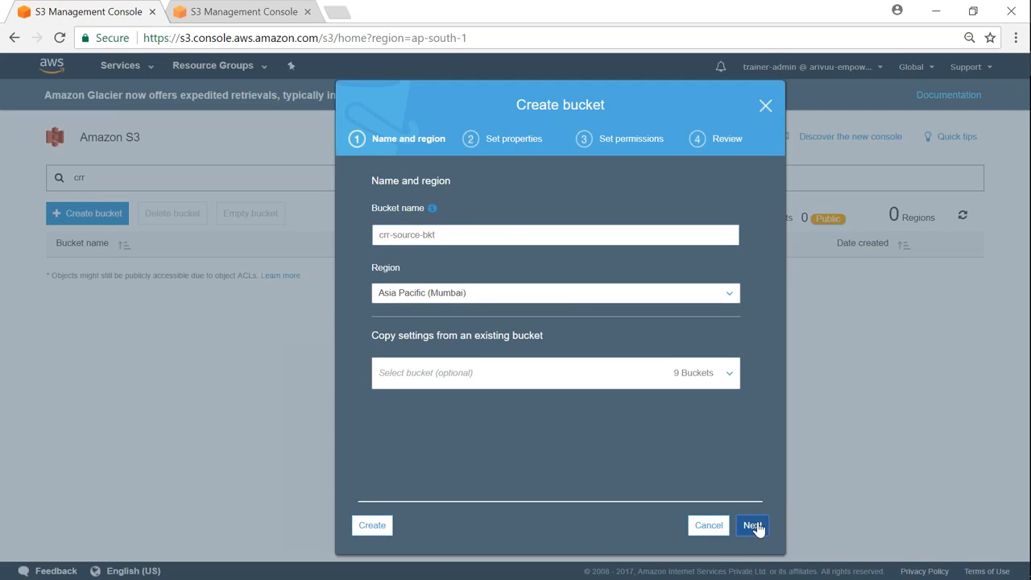
# Enable versioning for crr-source-bkt, keep the default permissions and create the bucket.
pyautogui.click(503, 251)
pyautogui.click(410, 232)
pyautogui.click(674, 326)
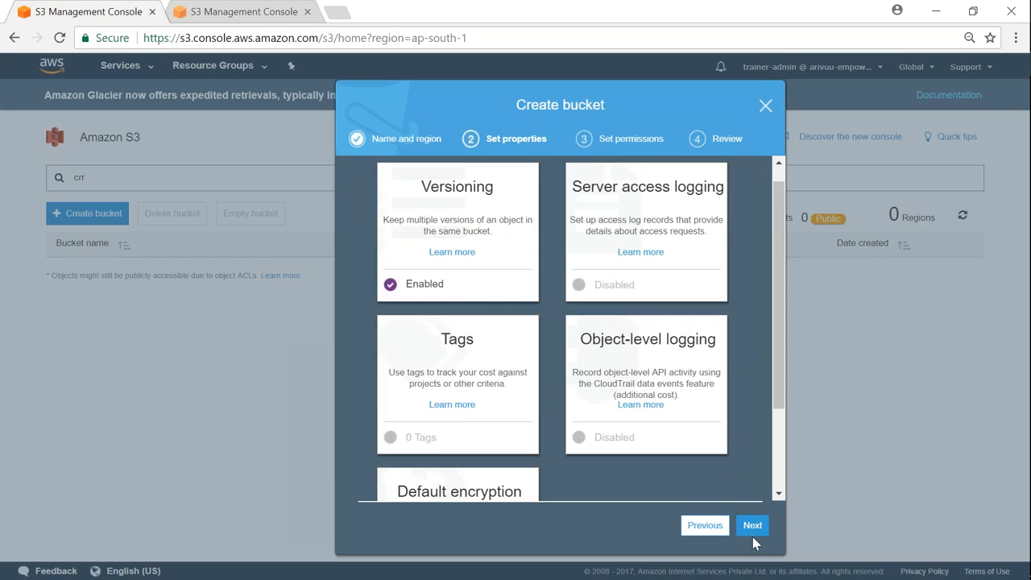
pyautogui.click(754, 528)
pyautogui.click(754, 527)
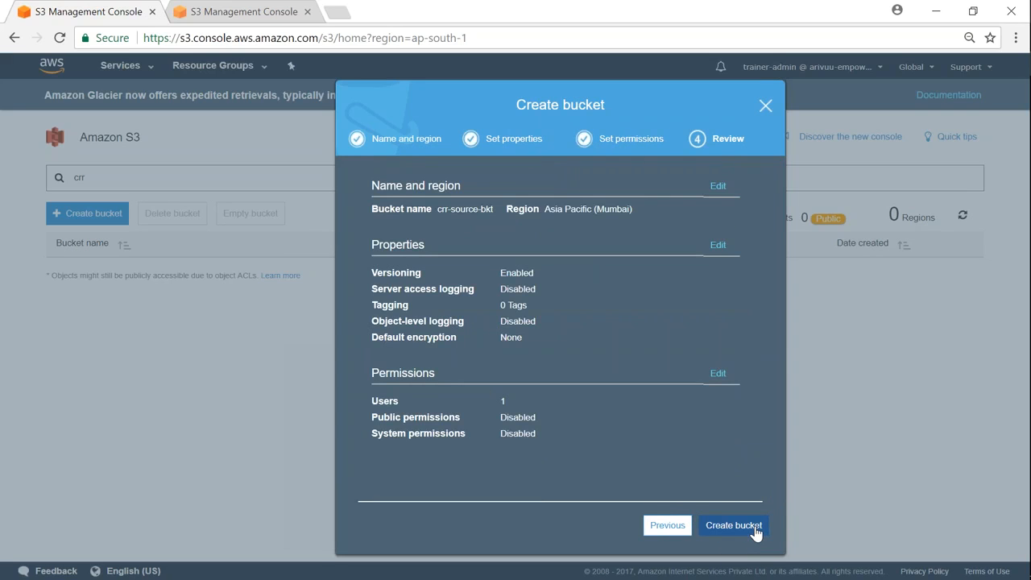
pyautogui.click(756, 528)
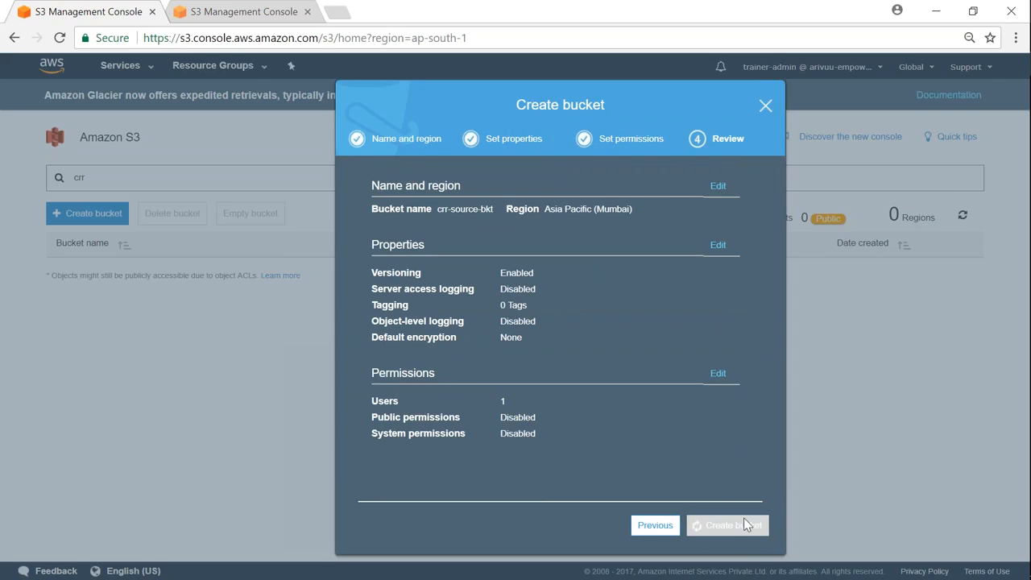
# In the second S3 console page, start a new bucket named crr-dest-bkt in the US East (N. Virginia) region.
pyautogui.click(242, 18)
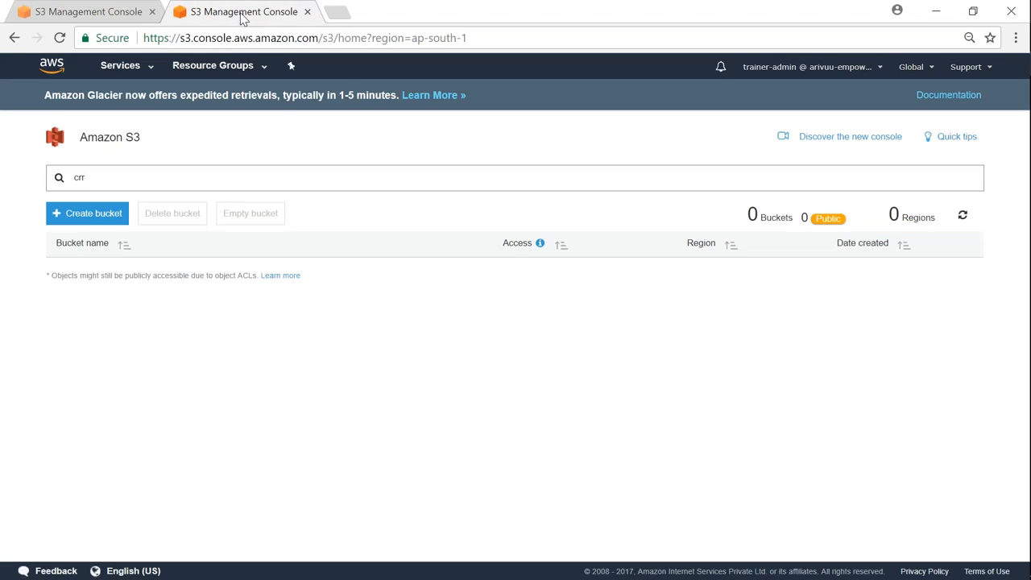
pyautogui.click(94, 214)
pyautogui.click(460, 239)
pyautogui.write('crr-source-bkt')
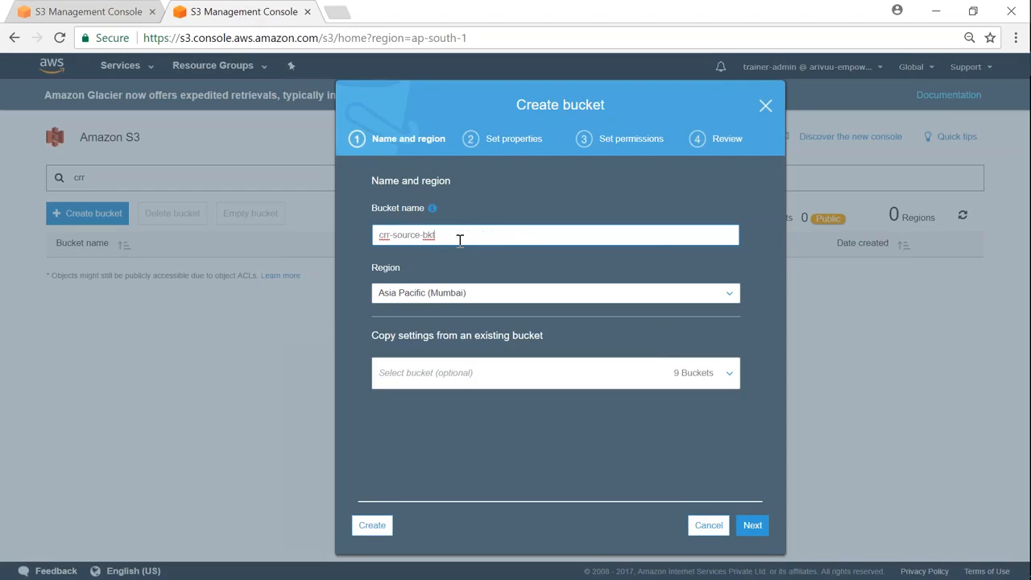
pyautogui.doubleClick(403, 235)
pyautogui.write('dest')
pyautogui.click(604, 292)
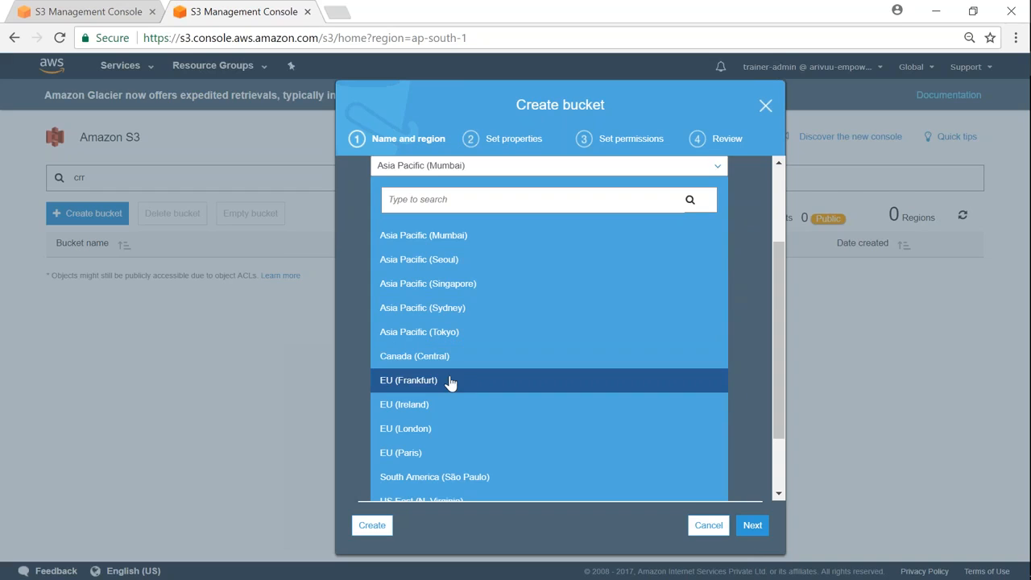
pyautogui.scroll(-1, 465, 354)
pyautogui.click(451, 425)
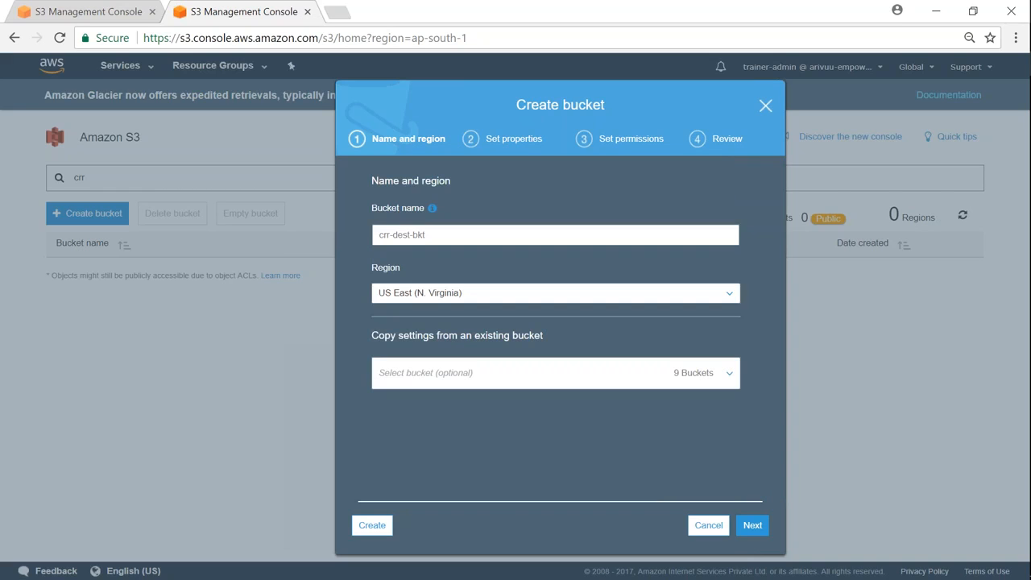
# Enable versioning for crr-dest-bkt, keep the default permissions and create the bucket.
pyautogui.click(756, 530)
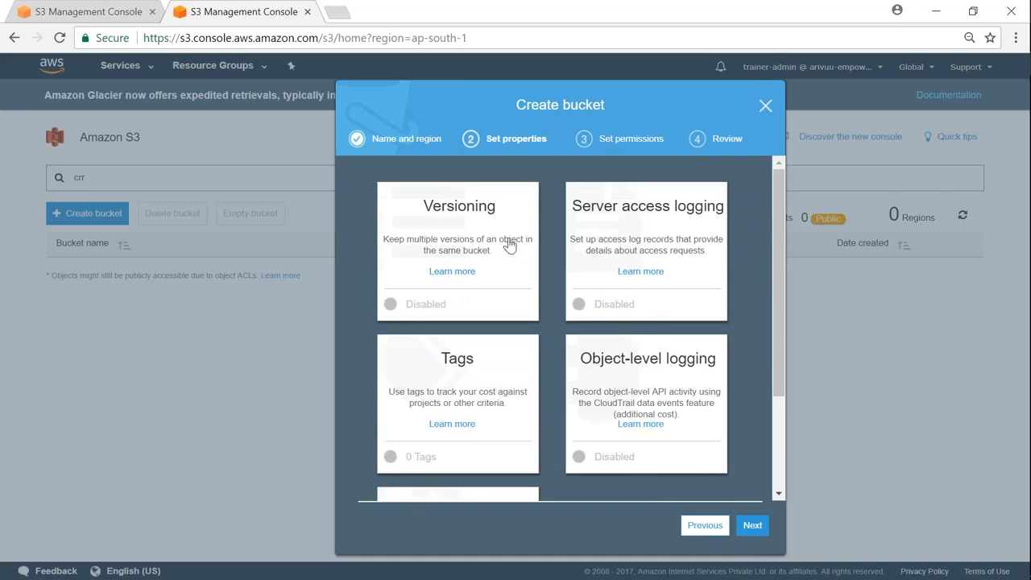
pyautogui.click(509, 246)
pyautogui.click(409, 232)
pyautogui.click(675, 327)
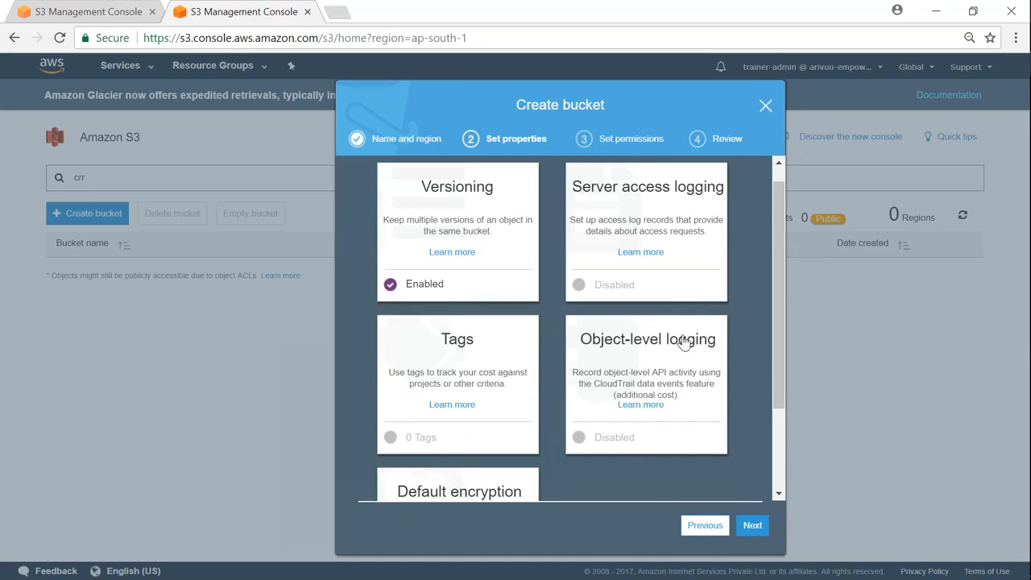
pyautogui.click(752, 526)
pyautogui.click(752, 527)
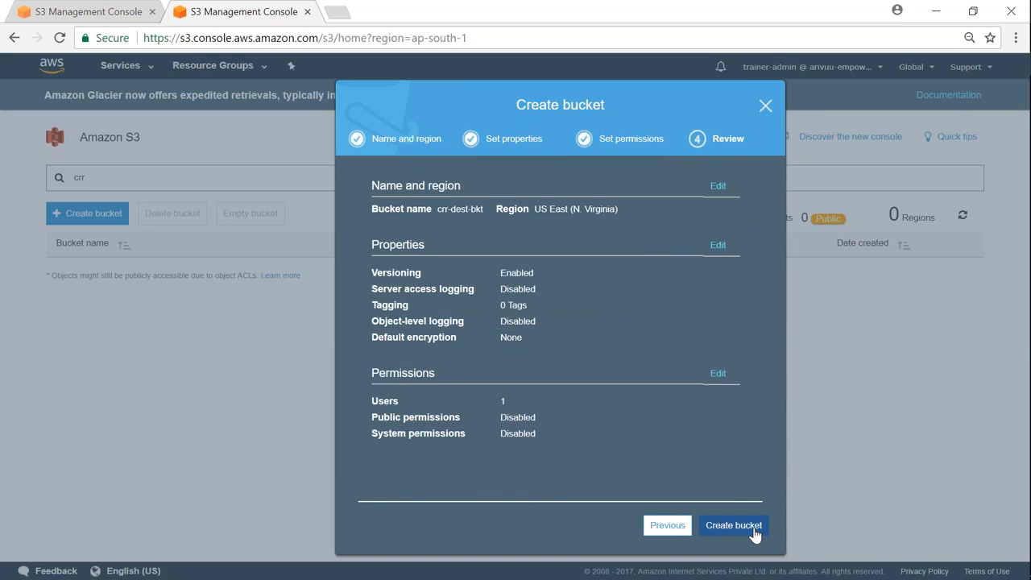
pyautogui.click(755, 534)
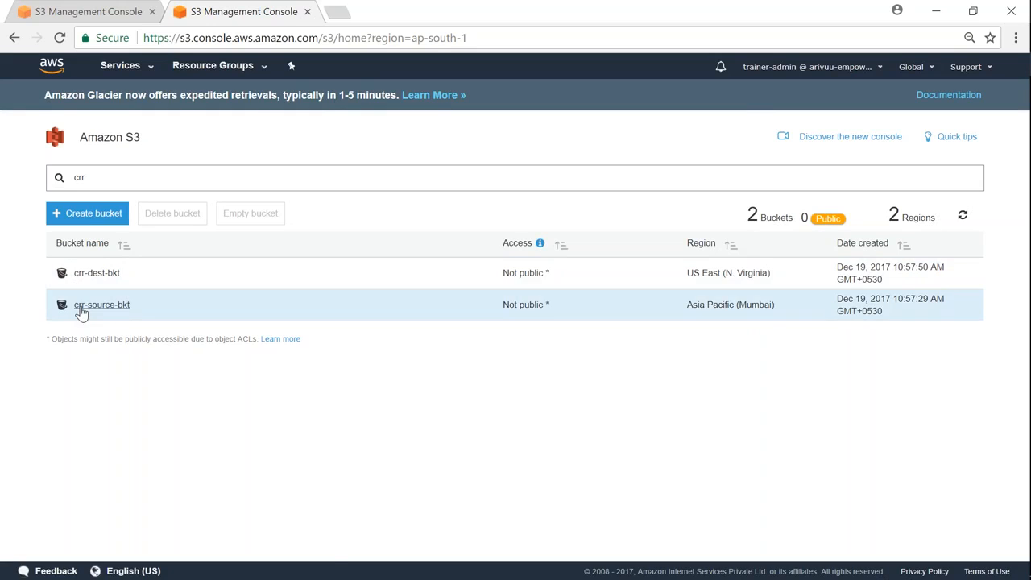
# Open the properties of crr-dest-bkt to check its versioning status.
pyautogui.click(98, 274)
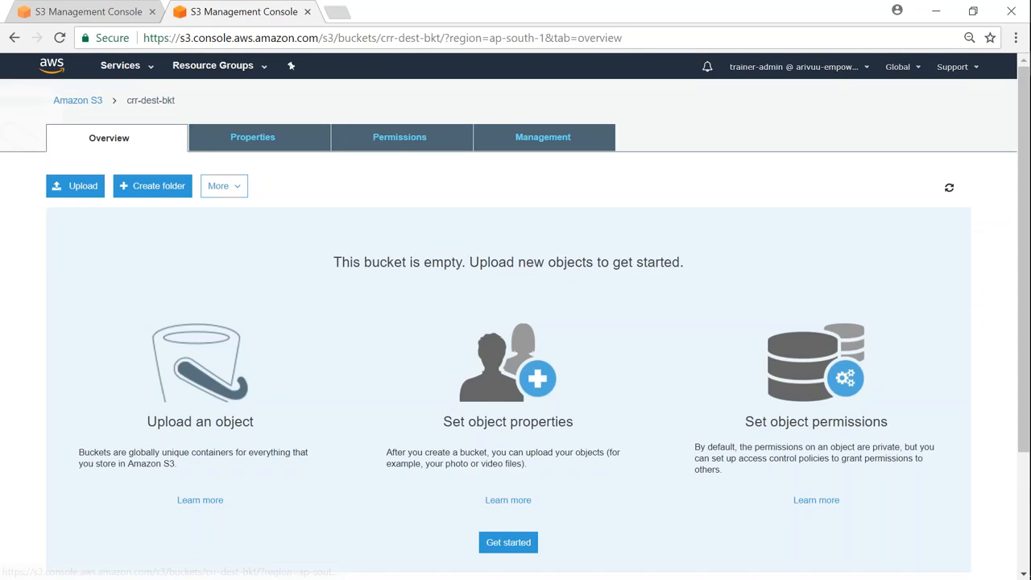
pyautogui.click(263, 143)
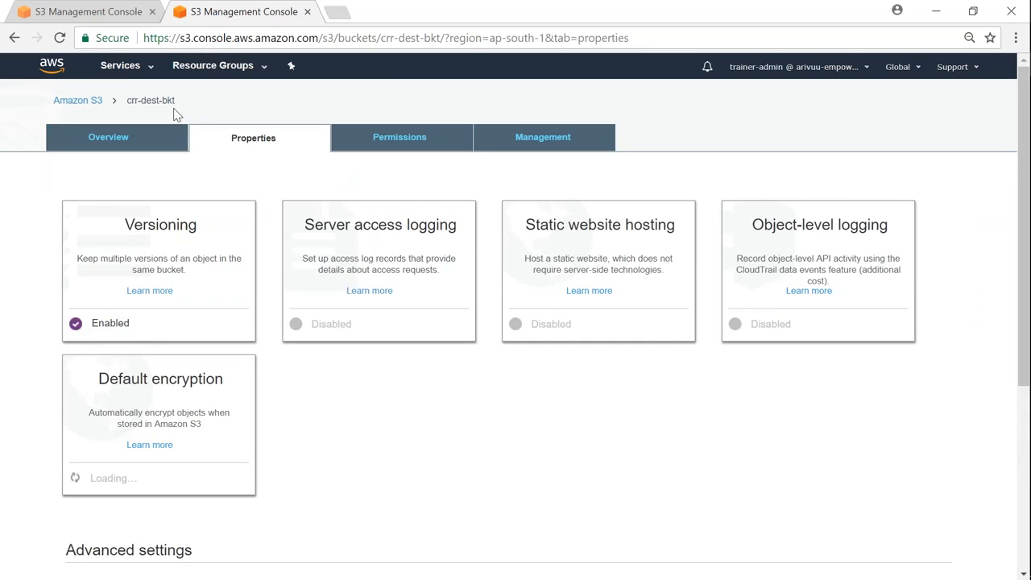
# Return to the first S3 console page, read the warning about crr-source-bkt and close the bucket creation dialog.
pyautogui.click(97, 11)
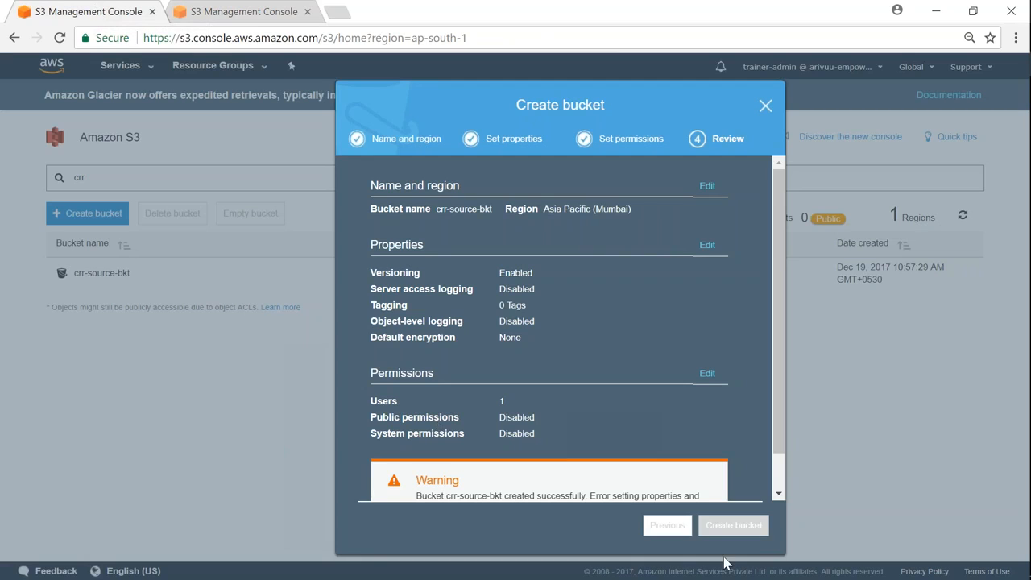
pyautogui.moveTo(488, 496); pyautogui.dragTo(650, 469)
pyautogui.click(649, 469)
pyautogui.click(765, 105)
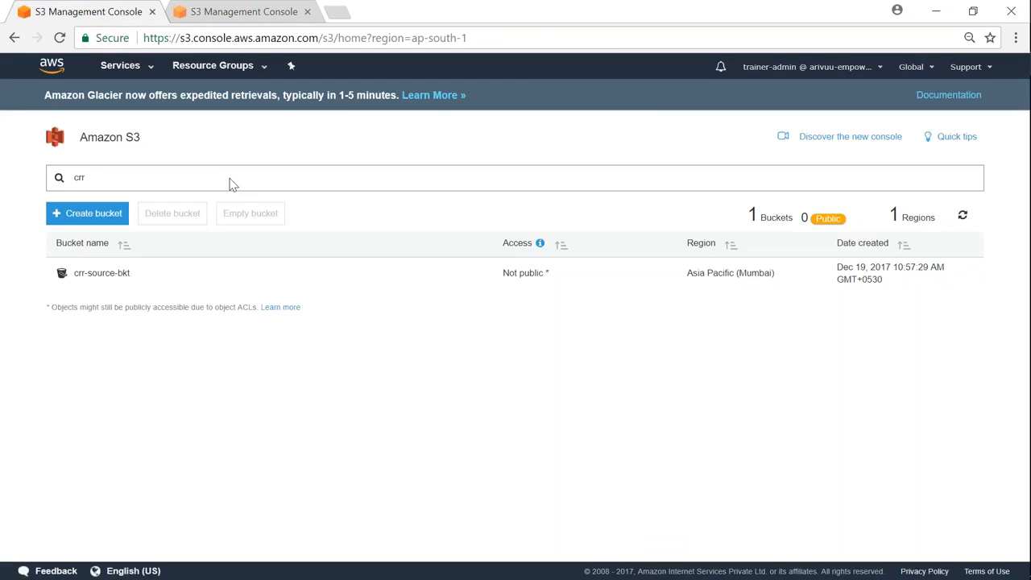
# Enable versioning in the properties of crr-source-bkt and save the setting.
pyautogui.click(100, 278)
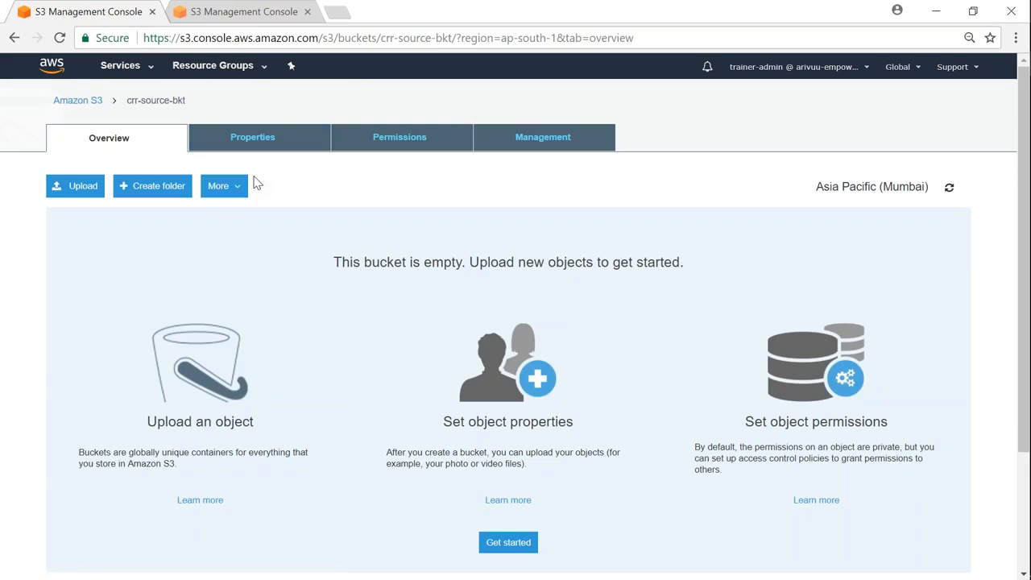
pyautogui.click(268, 147)
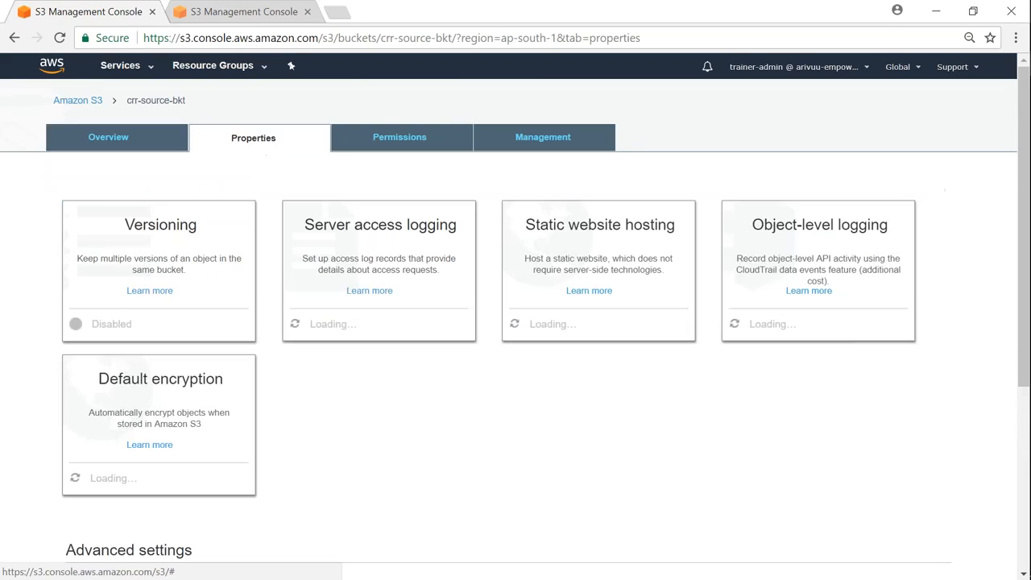
pyautogui.click(213, 277)
pyautogui.click(107, 132)
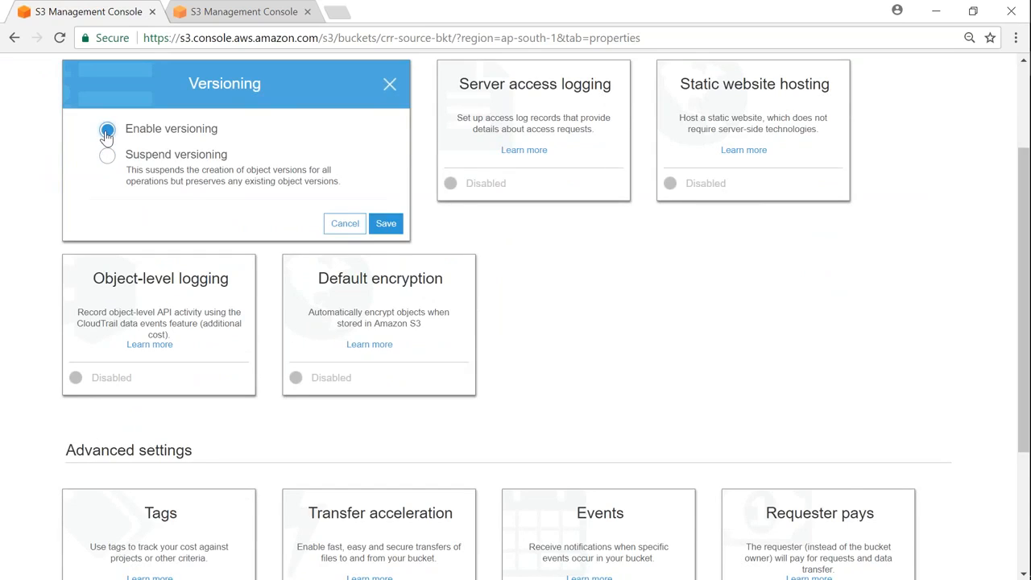
pyautogui.click(386, 224)
pyautogui.scroll(2, 287, 394)
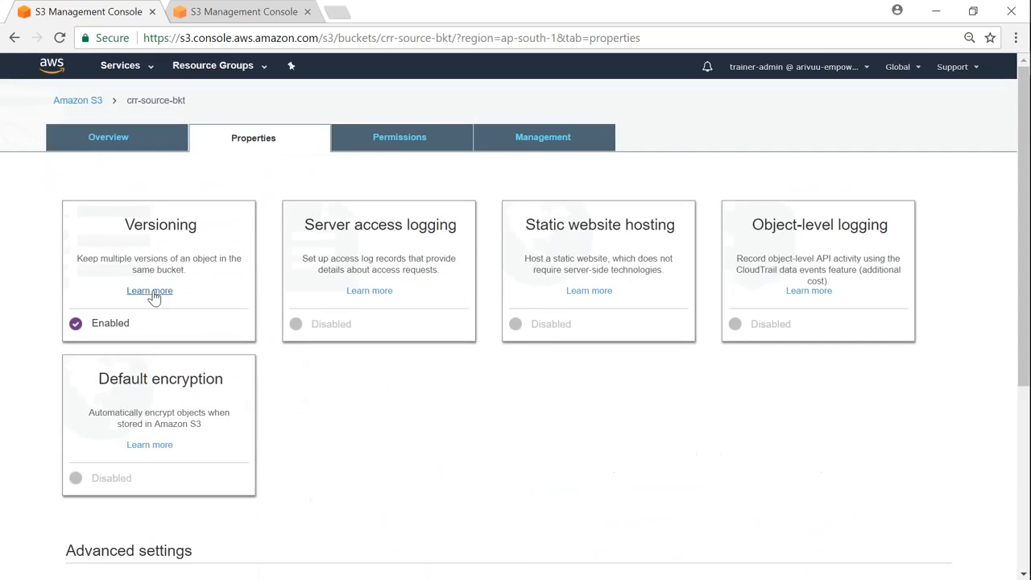
# Open the replication management settings of crr-source-bkt.
pyautogui.click(115, 140)
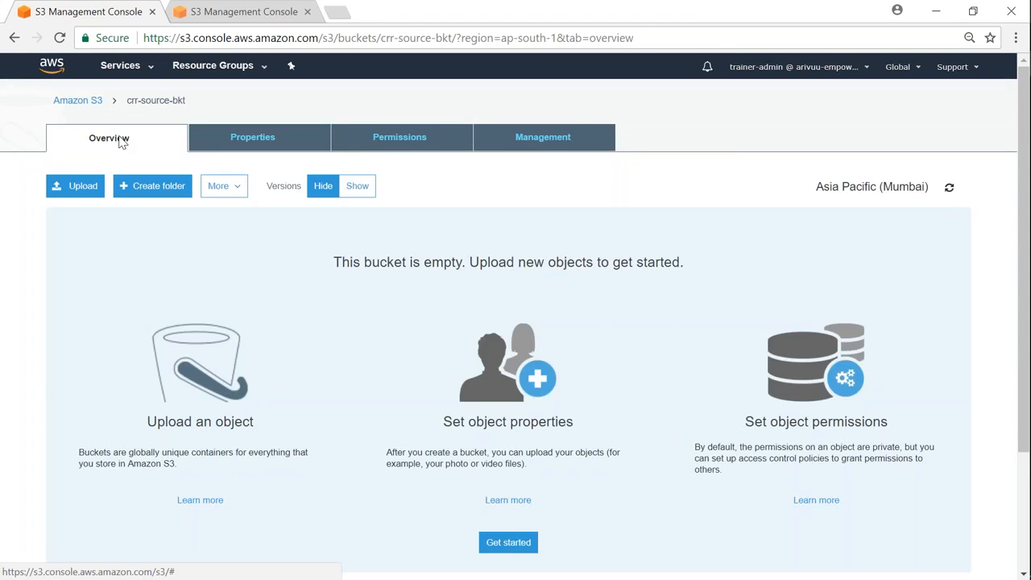
pyautogui.click(546, 148)
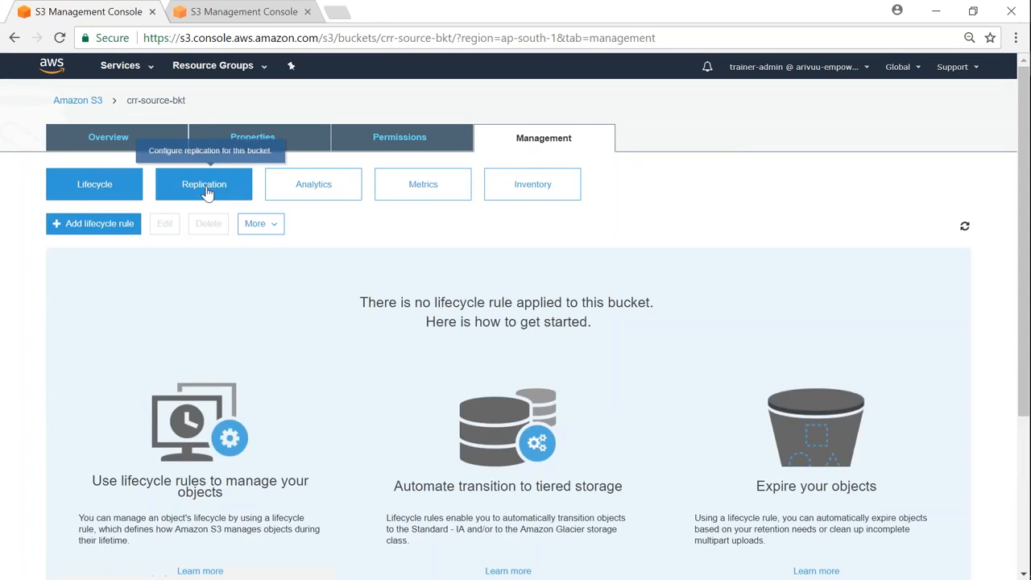
pyautogui.click(205, 192)
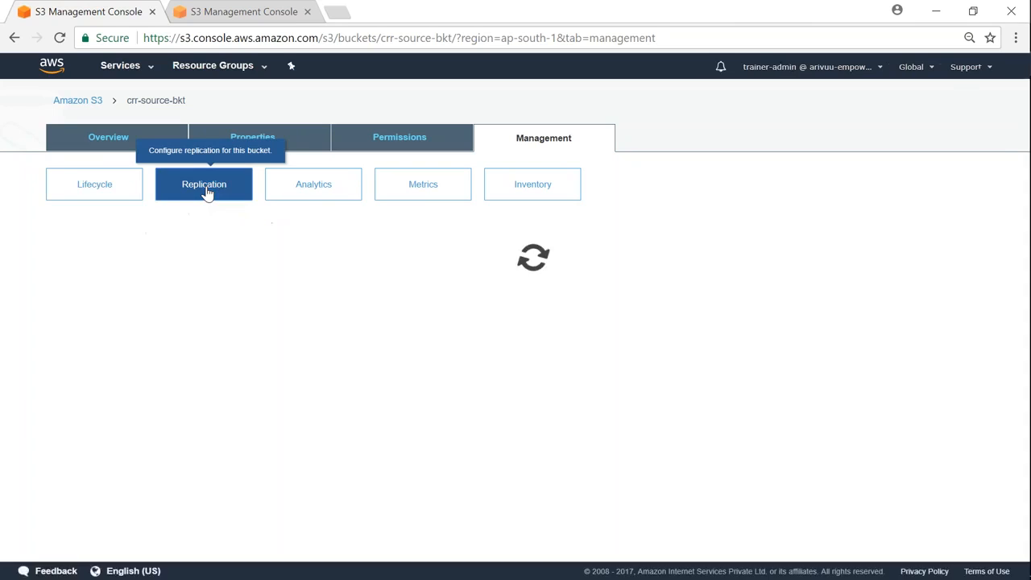
pyautogui.click(79, 227)
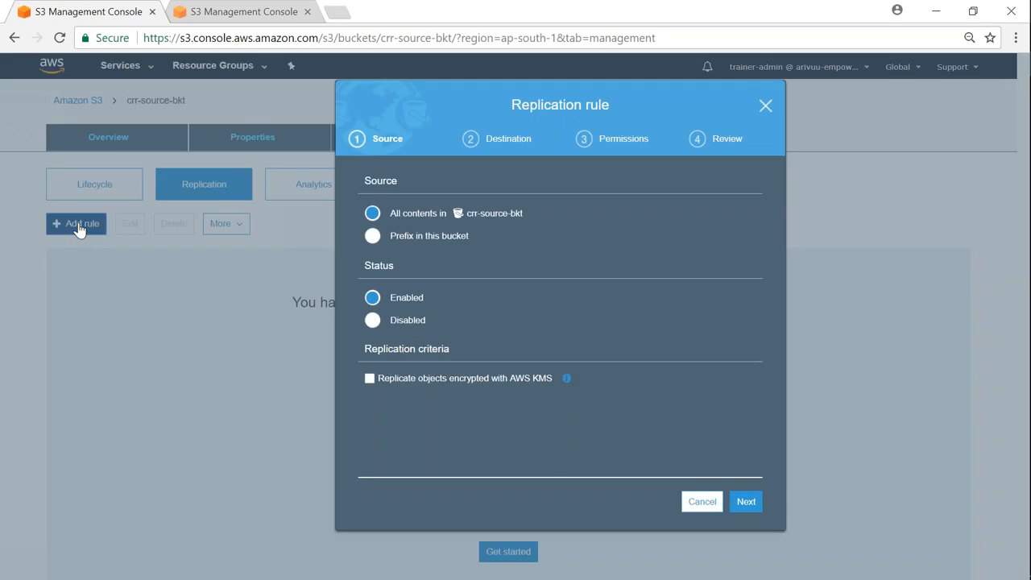
pyautogui.click(373, 212)
pyautogui.click(369, 379)
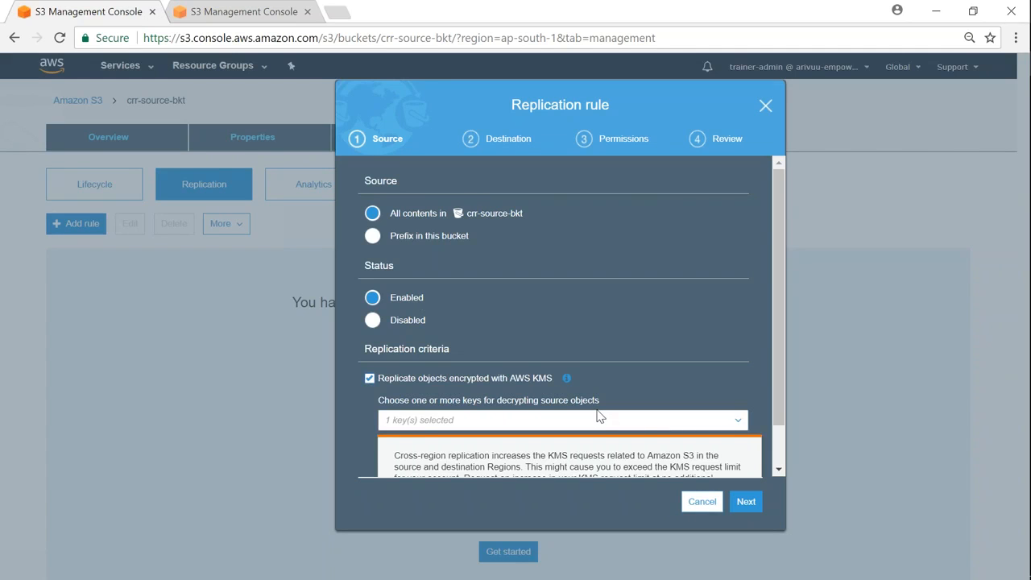
pyautogui.click(739, 496)
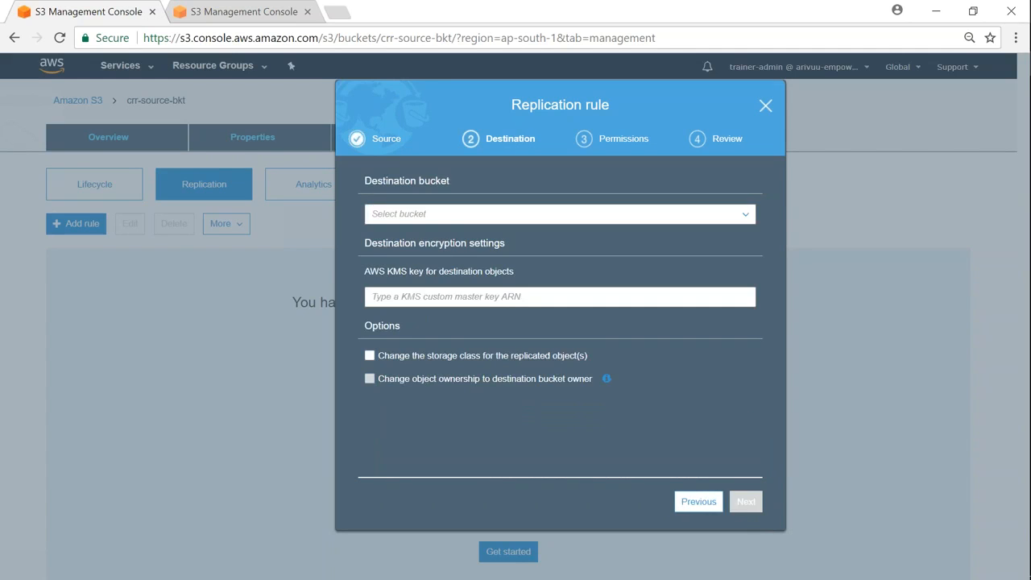
pyautogui.click(447, 215)
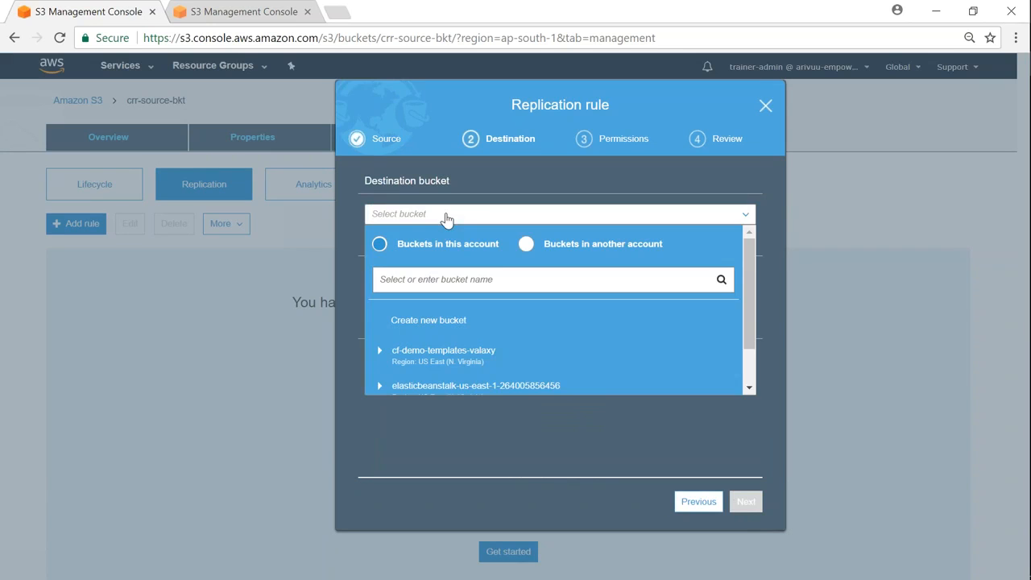
pyautogui.click(467, 288)
pyautogui.write('crr')
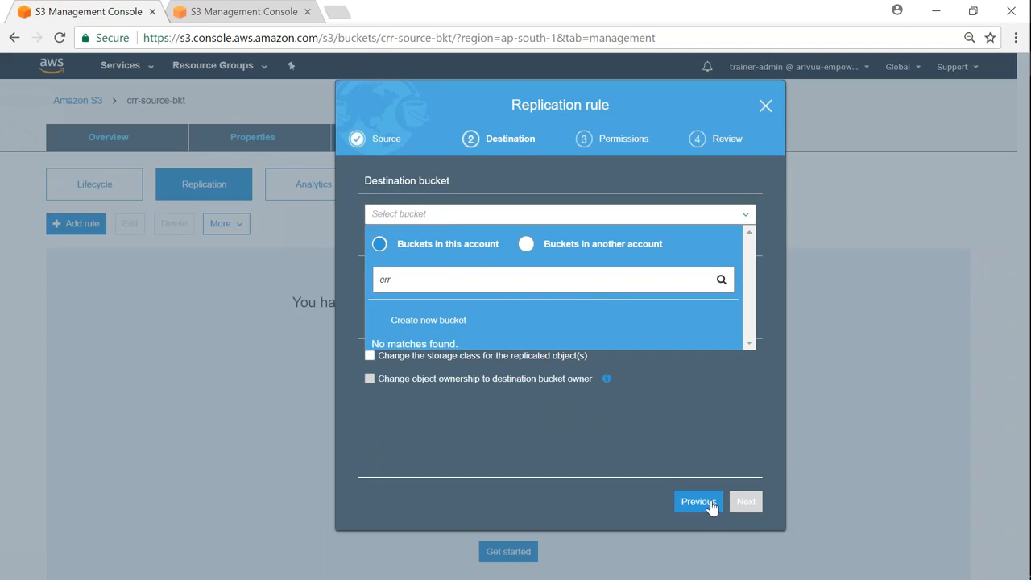
pyautogui.click(766, 109)
# Reload the page and start a replication rule for all contents of crr-source-bkt that includes objects encrypted with AWS KMS.
pyautogui.click(60, 38)
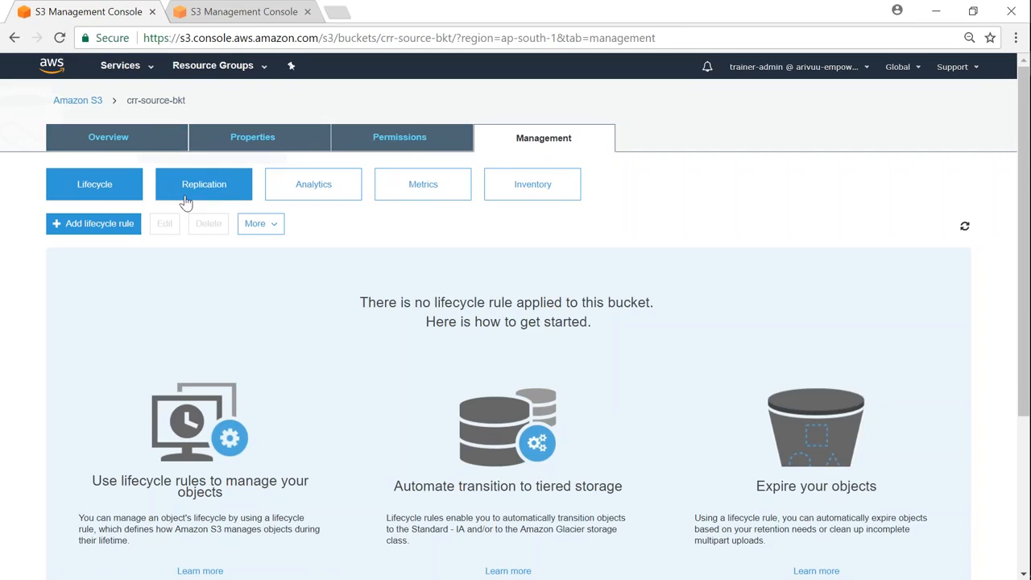
pyautogui.click(203, 196)
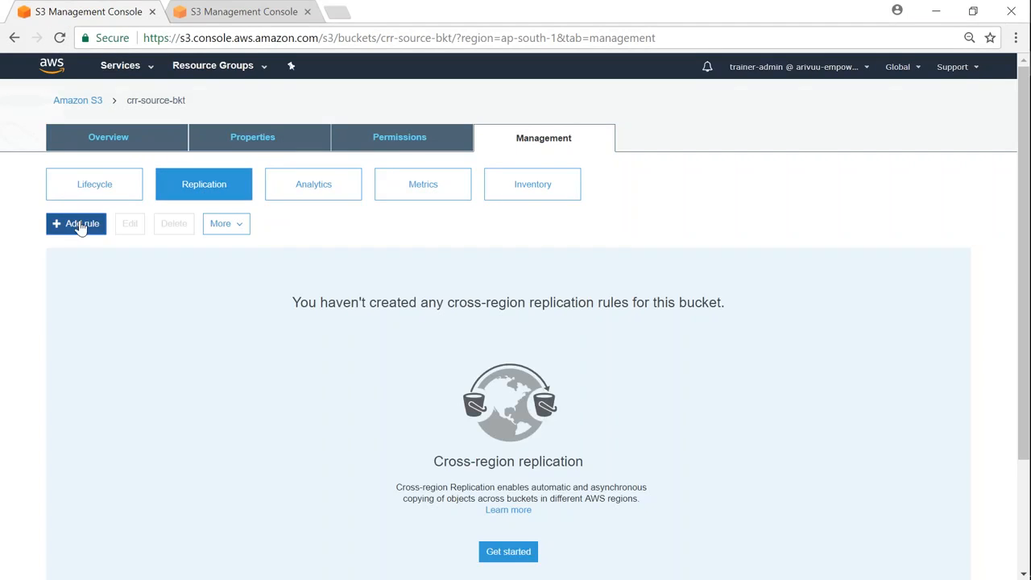
pyautogui.click(76, 223)
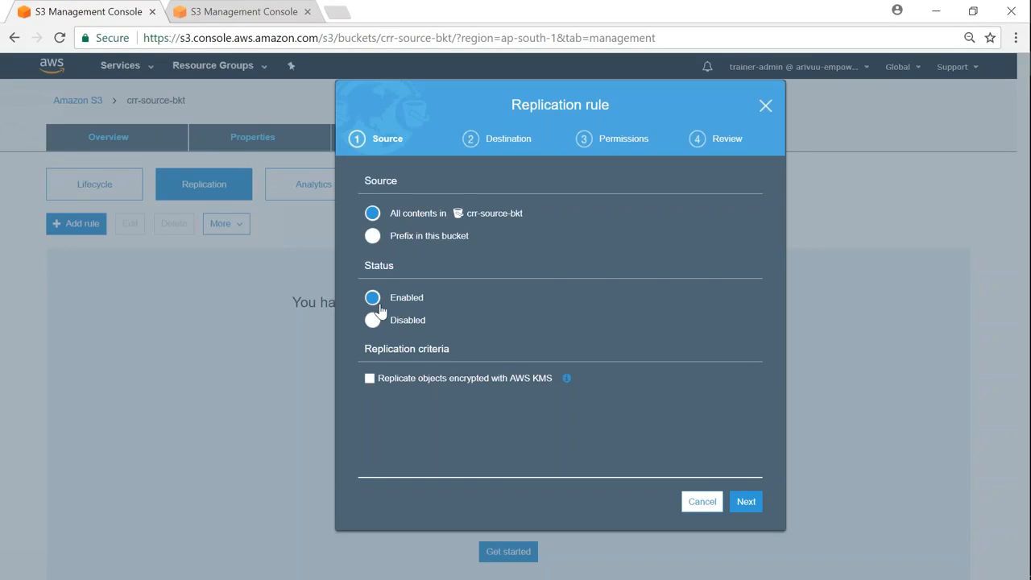
pyautogui.click(369, 378)
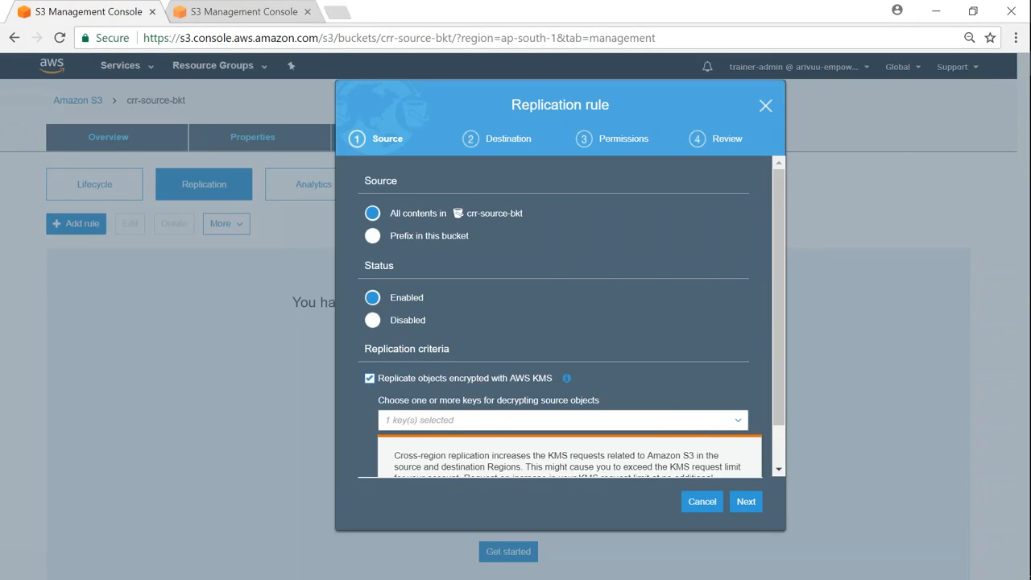
pyautogui.click(746, 501)
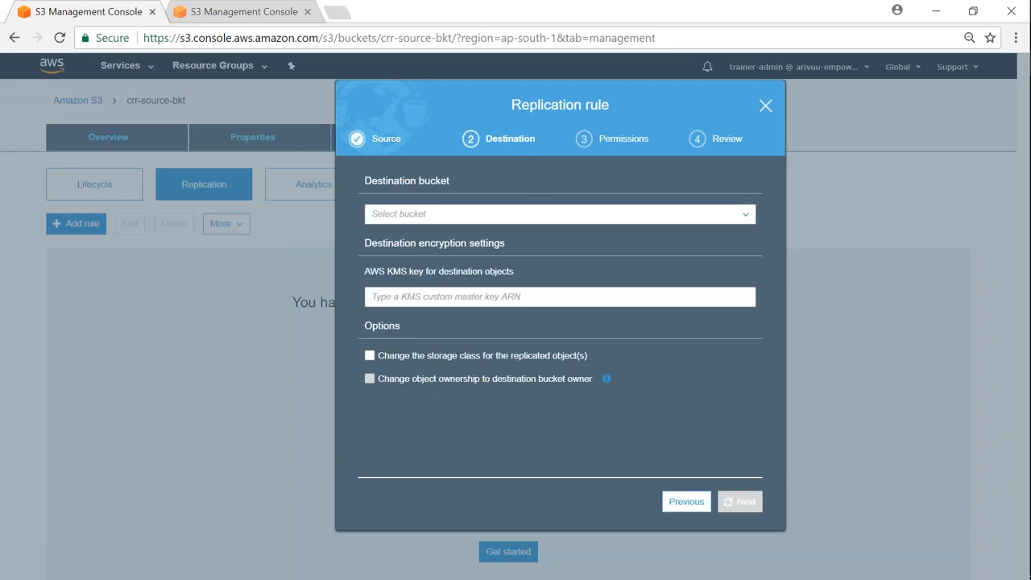
# Choose crr-dest-bkt in US East (N. Virginia) as the rule's destination bucket.
pyautogui.click(472, 216)
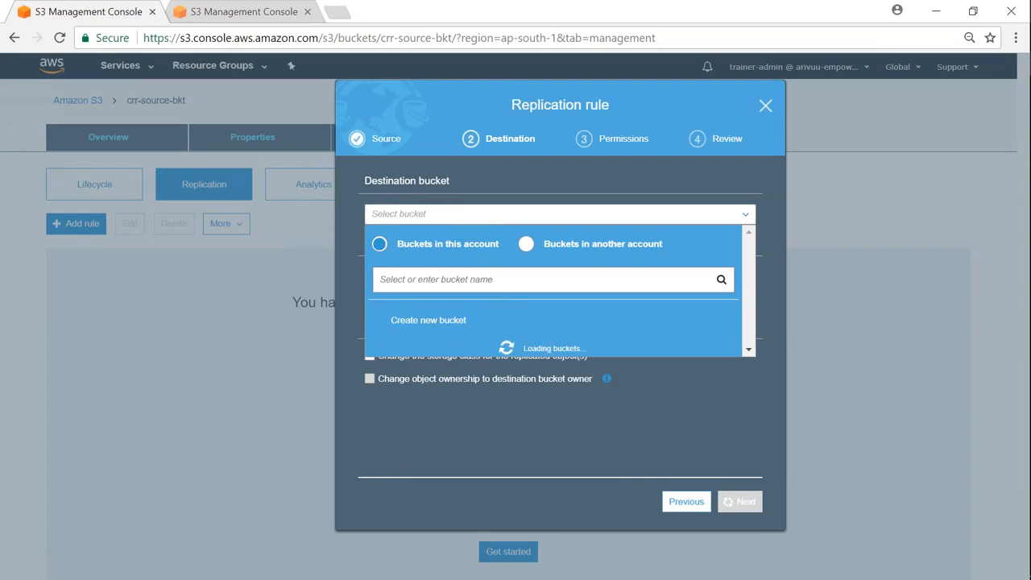
pyautogui.scroll(-1, 506, 352)
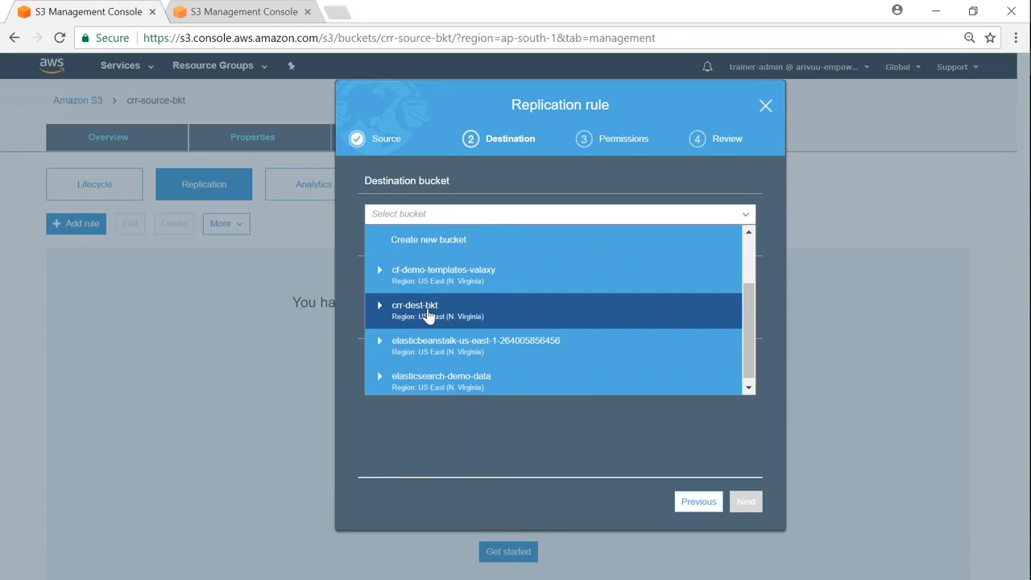
pyautogui.click(429, 314)
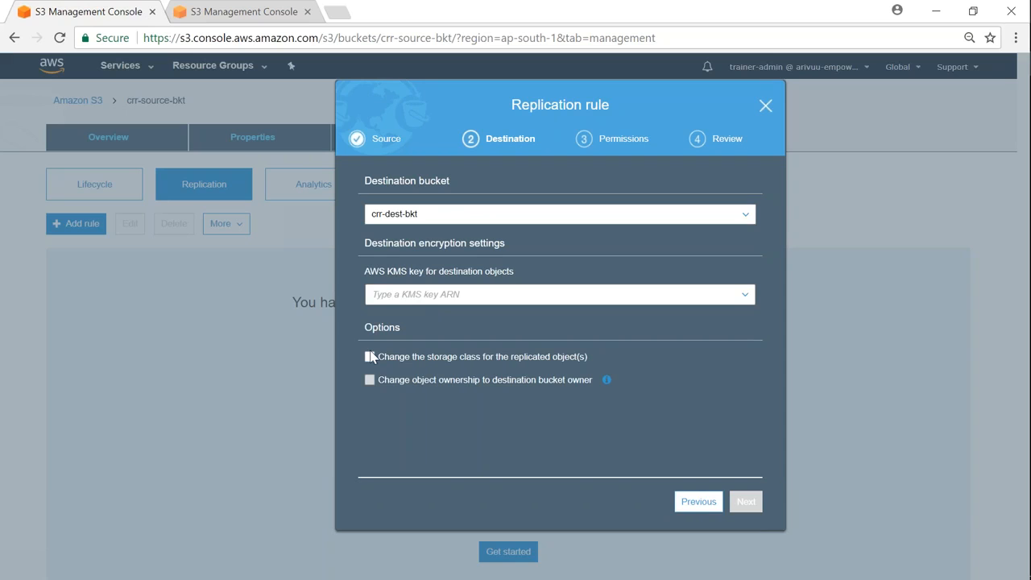
# Set the destination KMS key to aws/s3 and change the replicated objects' storage class to Reduced redundancy.
pyautogui.click(369, 356)
pyautogui.click(424, 297)
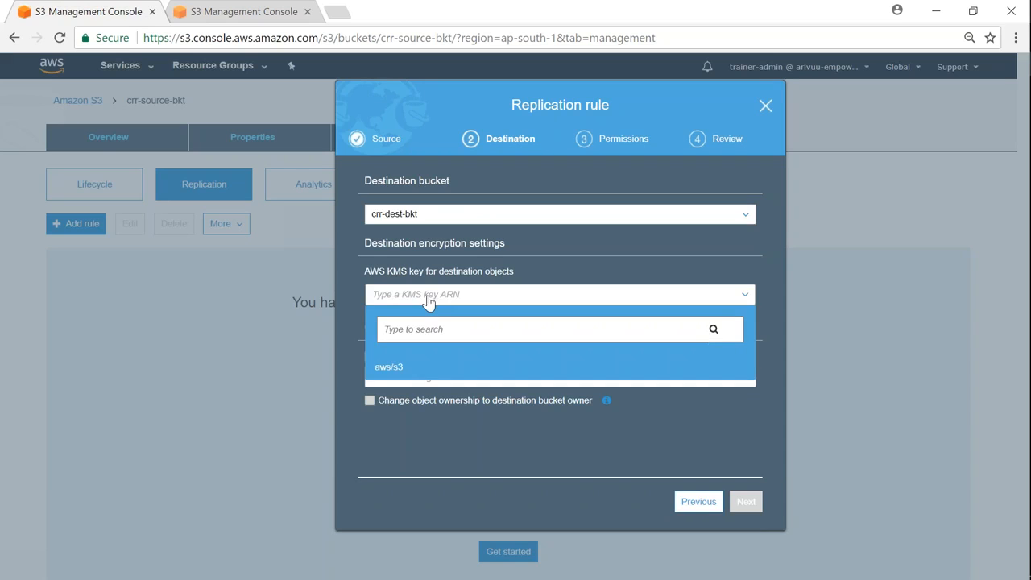
pyautogui.click(403, 367)
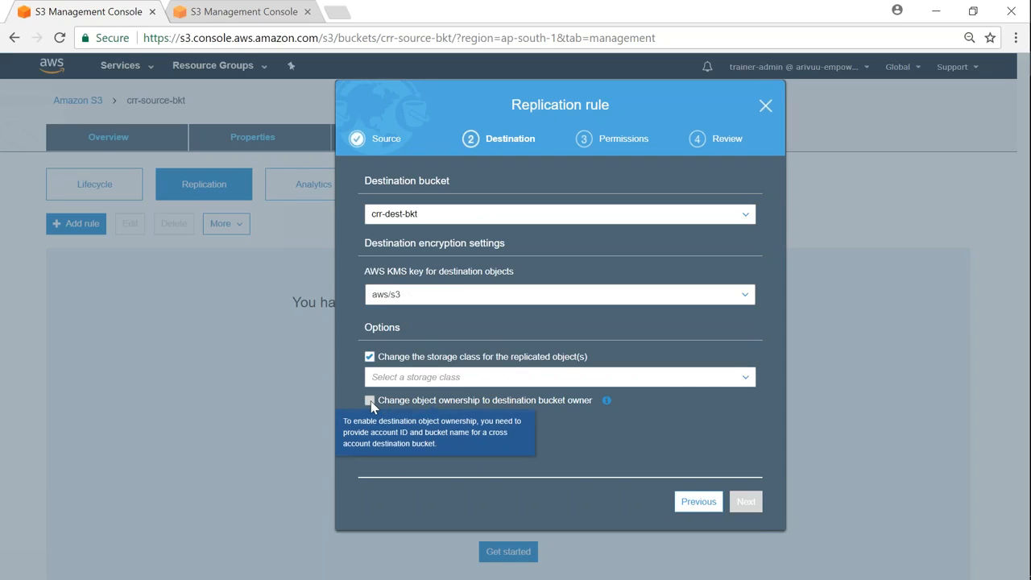
pyautogui.click(415, 379)
pyautogui.click(421, 435)
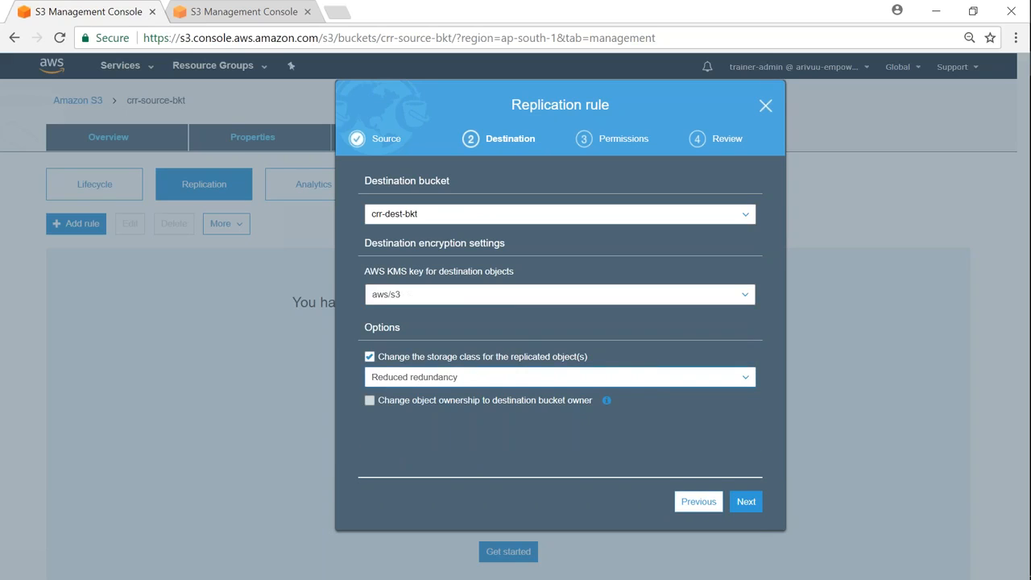
pyautogui.click(746, 503)
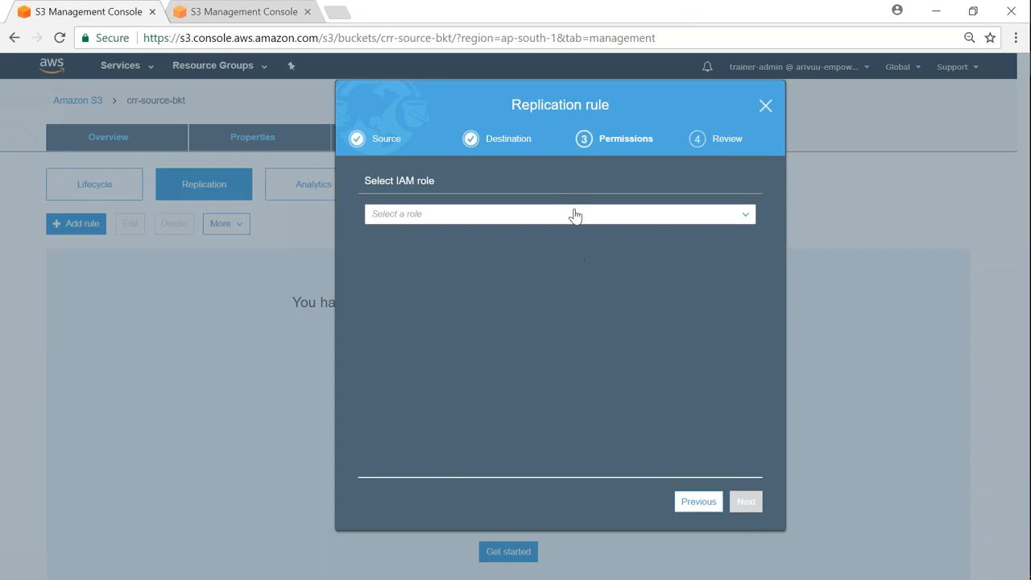
# Have a new IAM role created for the replication and save the rule.
pyautogui.click(574, 214)
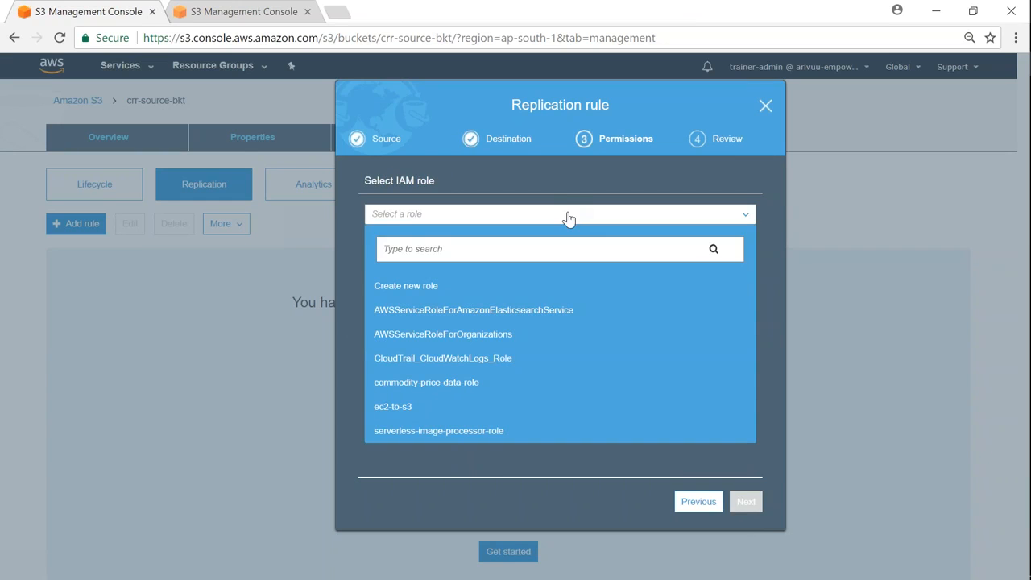
pyautogui.click(401, 288)
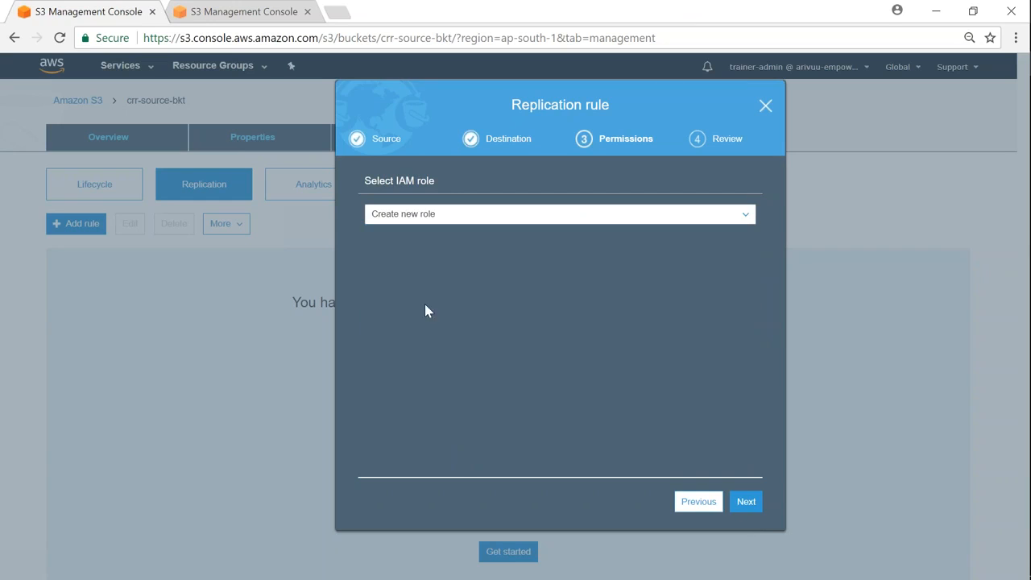
pyautogui.click(746, 502)
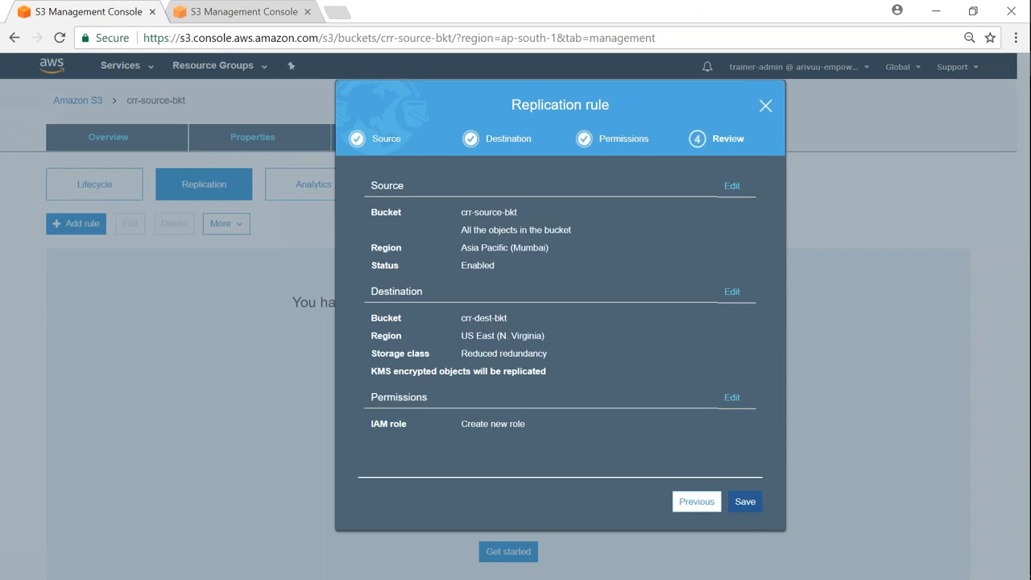
pyautogui.click(746, 502)
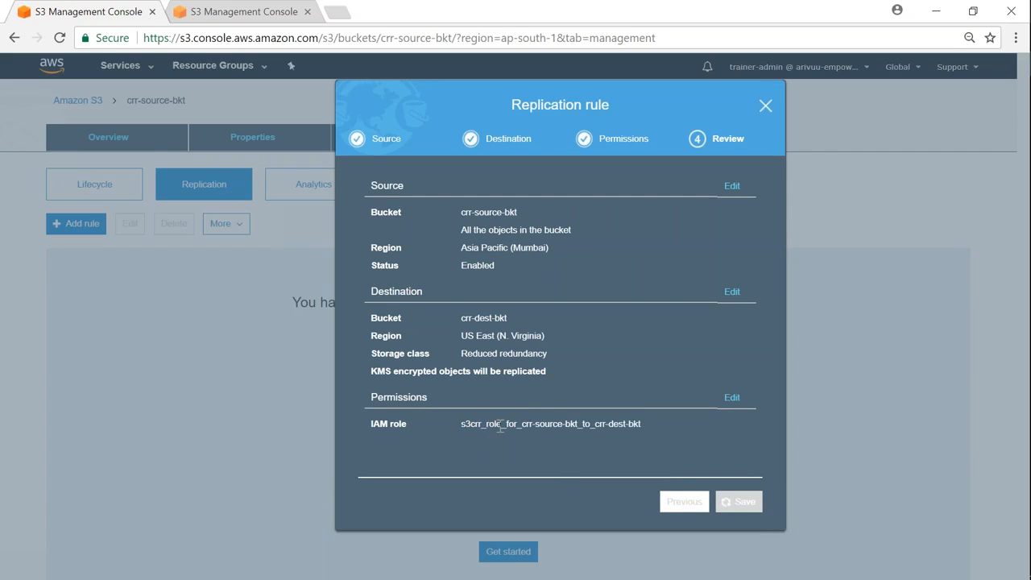
pyautogui.click(745, 502)
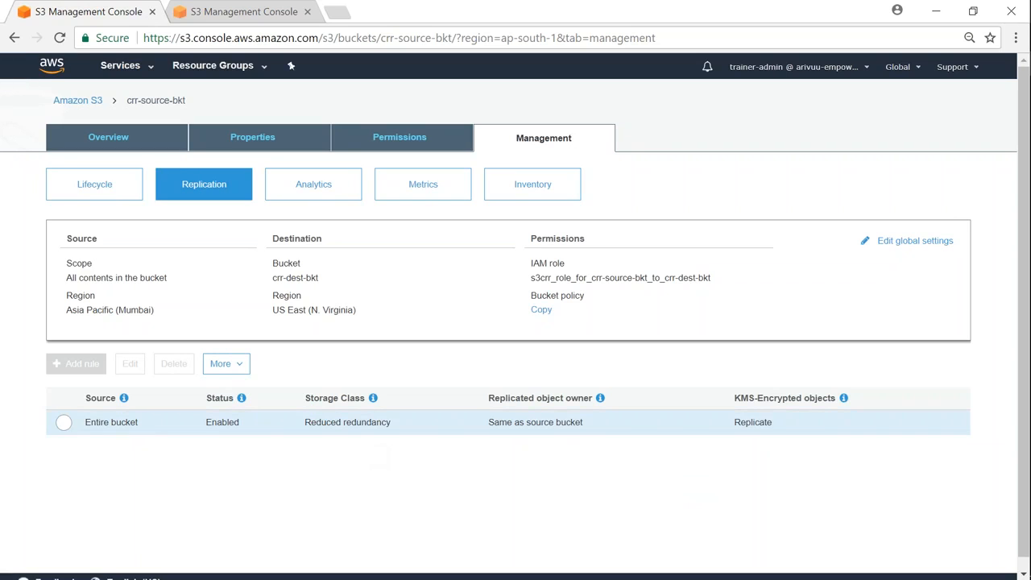
# Upload mini-atom.jpg, mini-deer.png and mini-dna.jpeg from the images folder to crr-source-bkt.
pyautogui.click(108, 137)
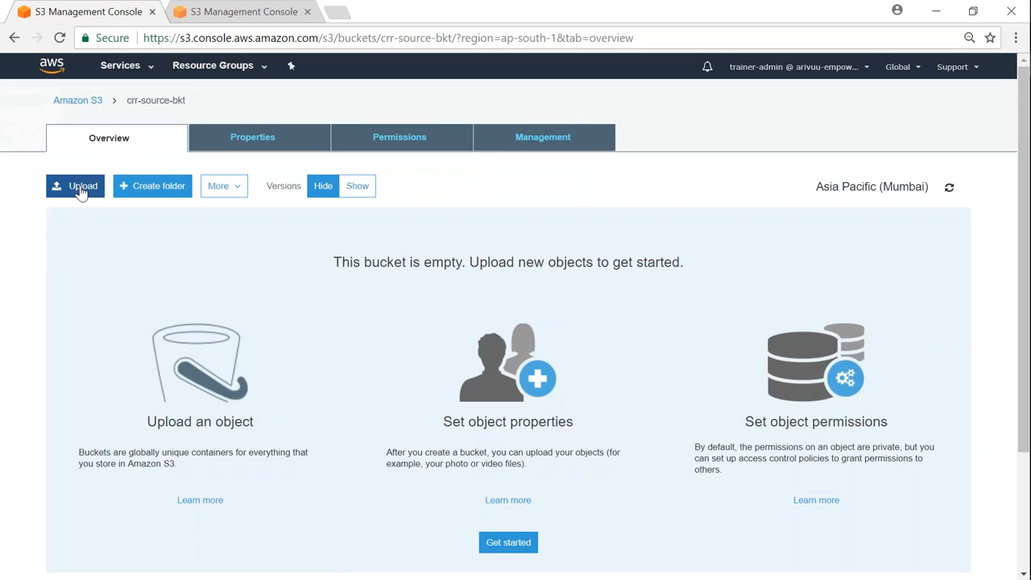
pyautogui.click(83, 193)
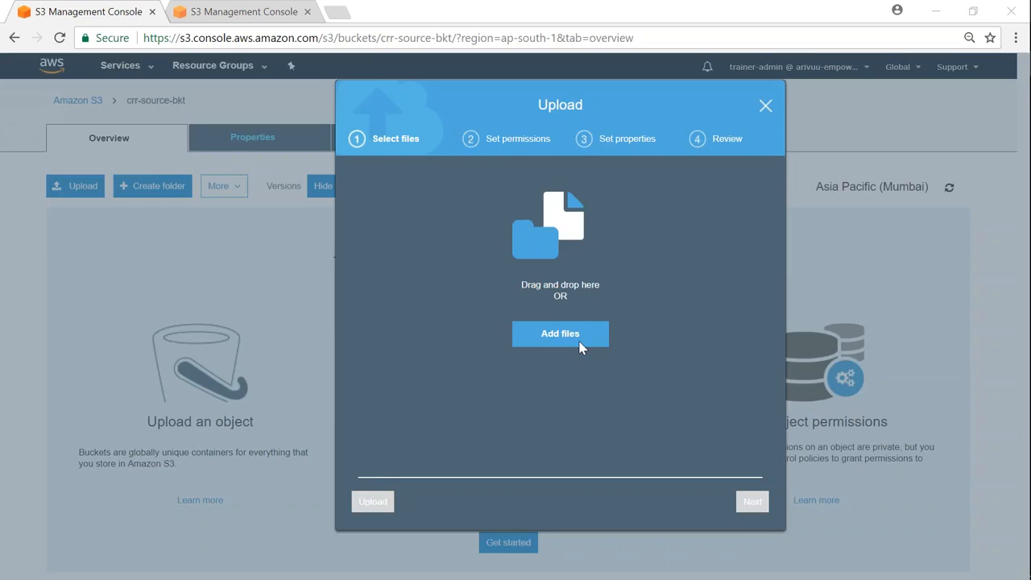
pyautogui.click(580, 345)
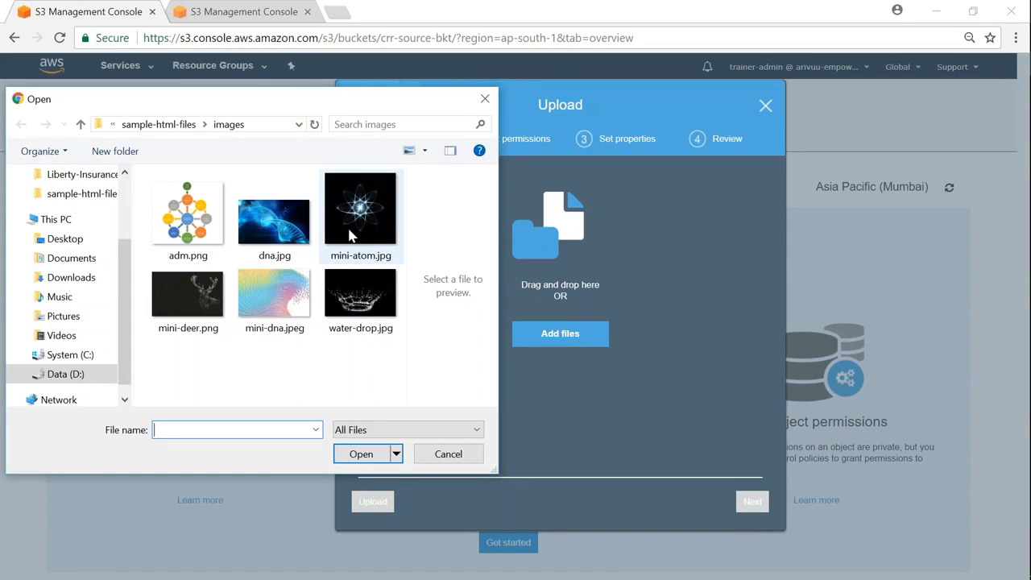
pyautogui.click(354, 225)
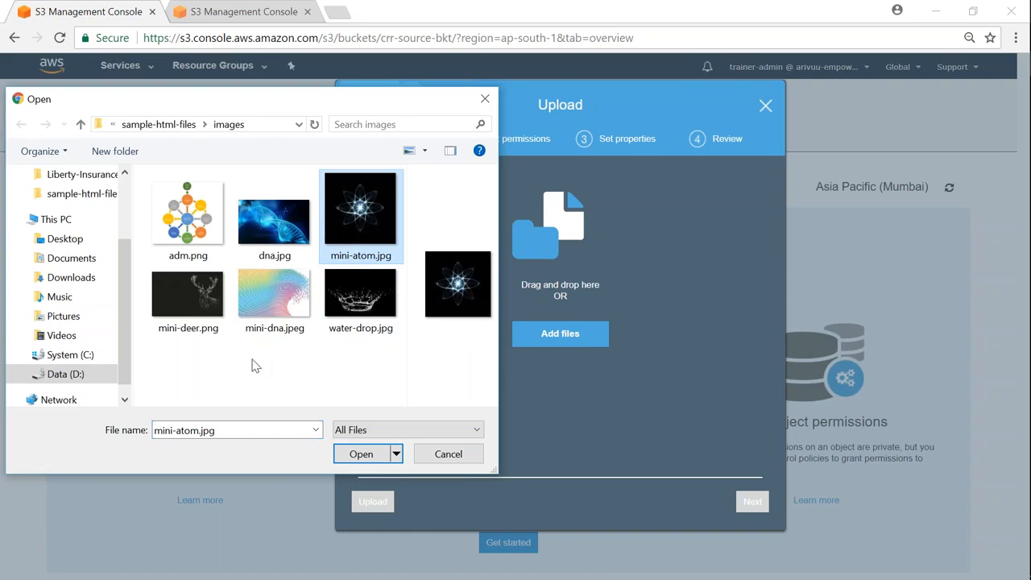
pyautogui.keyDown('ctrl'); pyautogui.click(187, 294); pyautogui.keyUp('ctrl')
pyautogui.keyDown('ctrl'); pyautogui.click(274, 295); pyautogui.keyUp('ctrl')
pyautogui.click(365, 456)
pyautogui.click(373, 501)
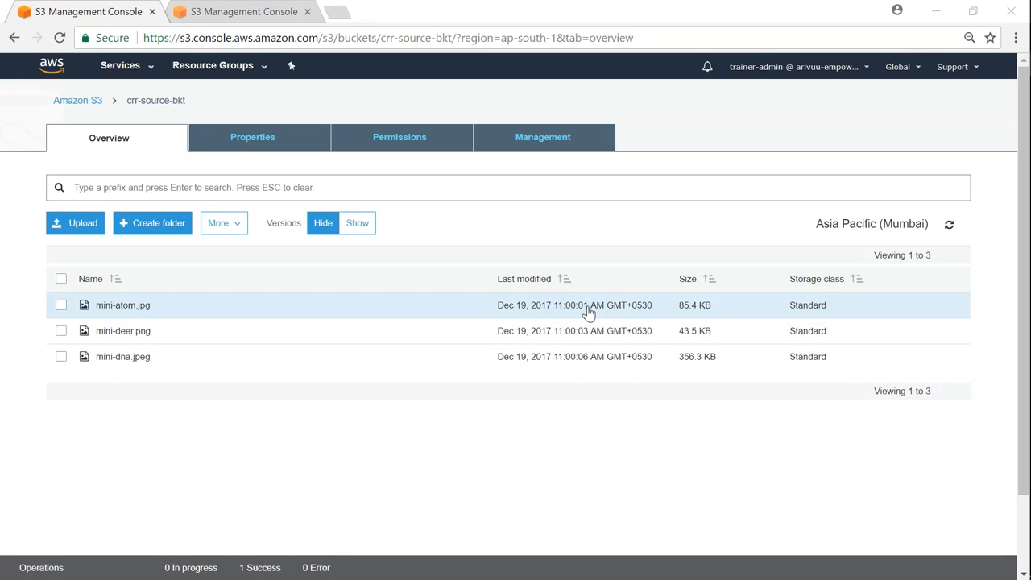
# Compare the objects and their storage classes in crr-dest-bkt with those in crr-source-bkt.
pyautogui.click(271, 17)
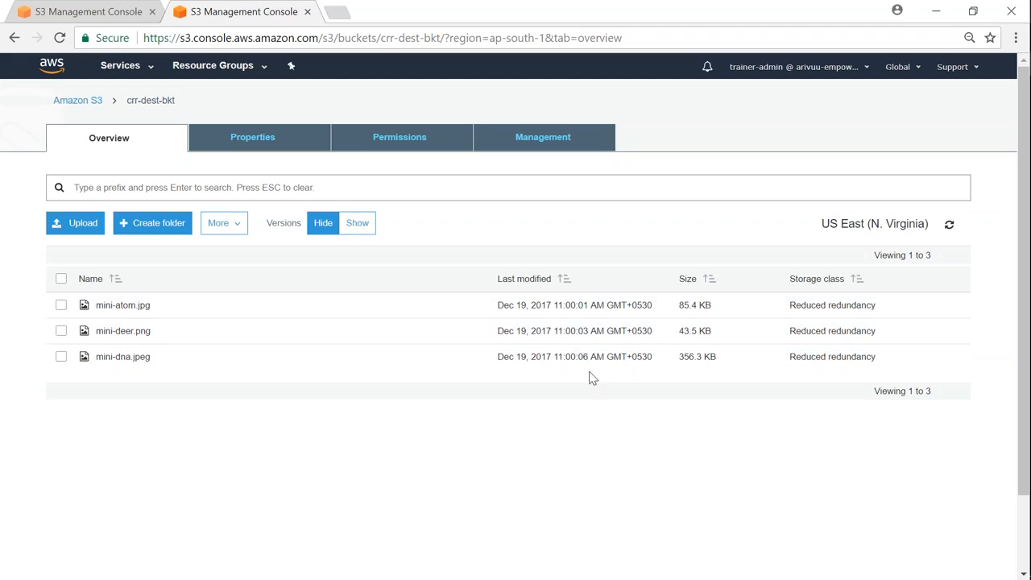
pyautogui.click(83, 8)
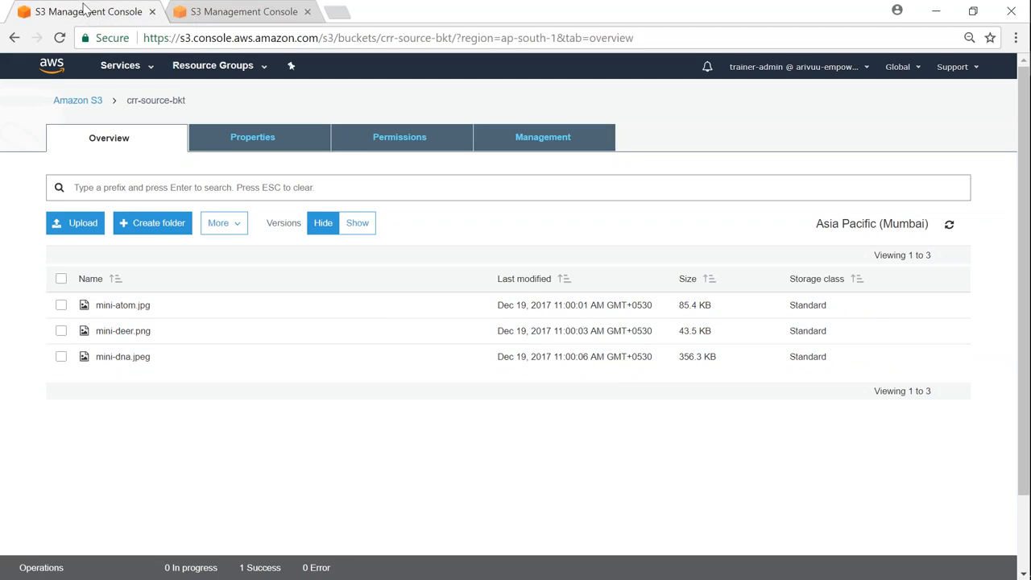
pyautogui.click(231, 10)
pyautogui.click(1005, 47)
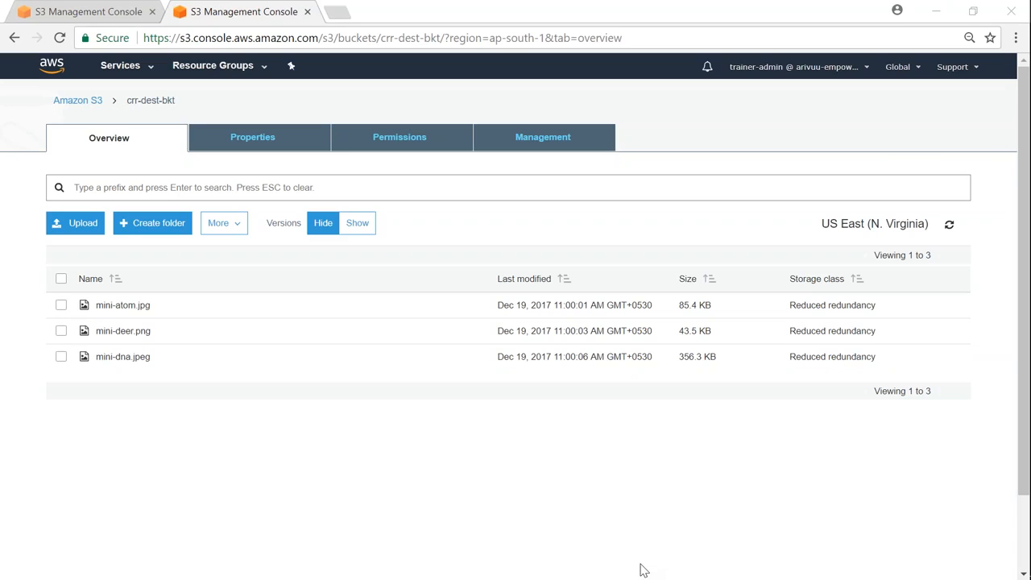
pyautogui.moveTo(796, 268)
pyautogui.mouseDown()
pyautogui.moveTo(790, 330)
pyautogui.moveTo(802, 376)
pyautogui.mouseUp()
pyautogui.moveTo(877, 269)
pyautogui.mouseDown()
pyautogui.moveTo(901, 364)
pyautogui.moveTo(880, 374)
pyautogui.mouseUp()
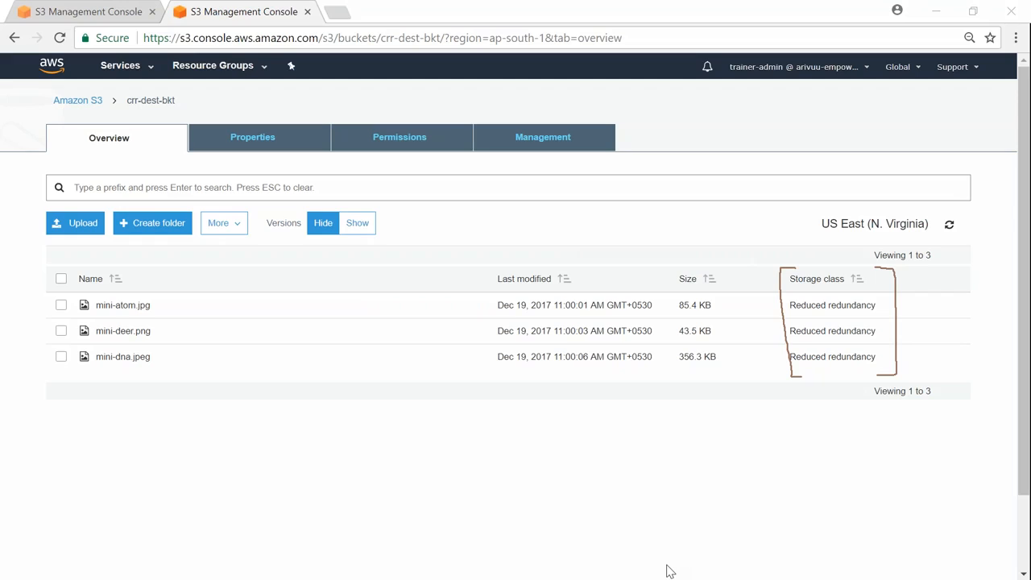
pyautogui.press('Escape')
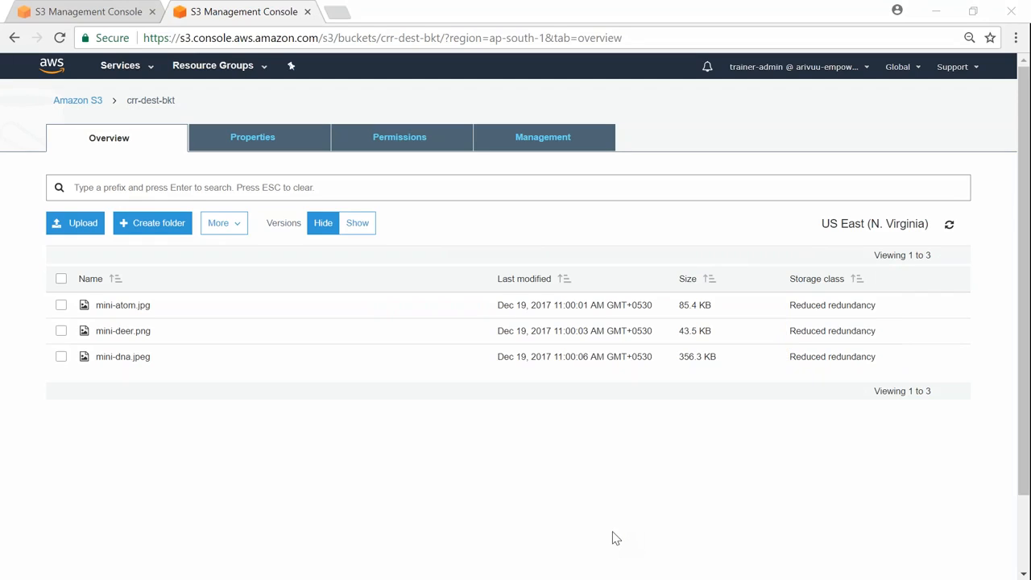